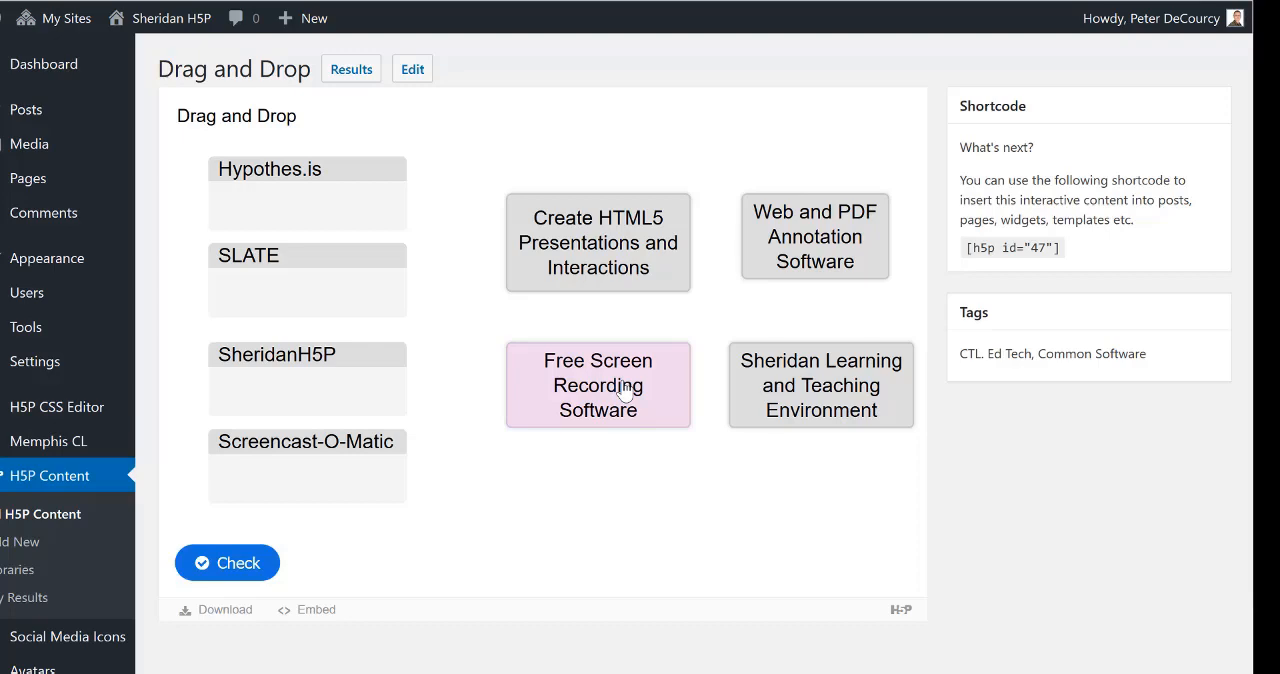
Step: Match the annotation text to Hypothes.is, learning environment to SLATE, HTML5 presentations to SheridanH5P, and screen recording to Screencast-O-Matic, and check the answers
drag(571, 263, 519, 258)
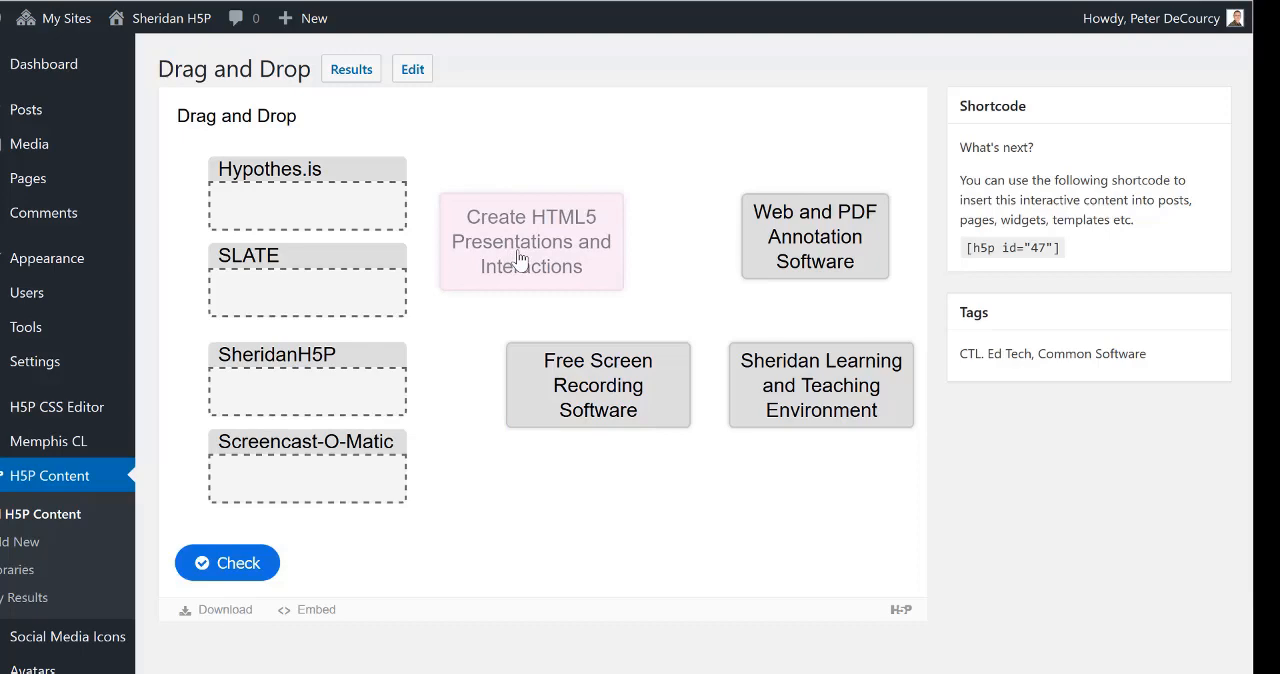
drag(519, 258, 535, 280)
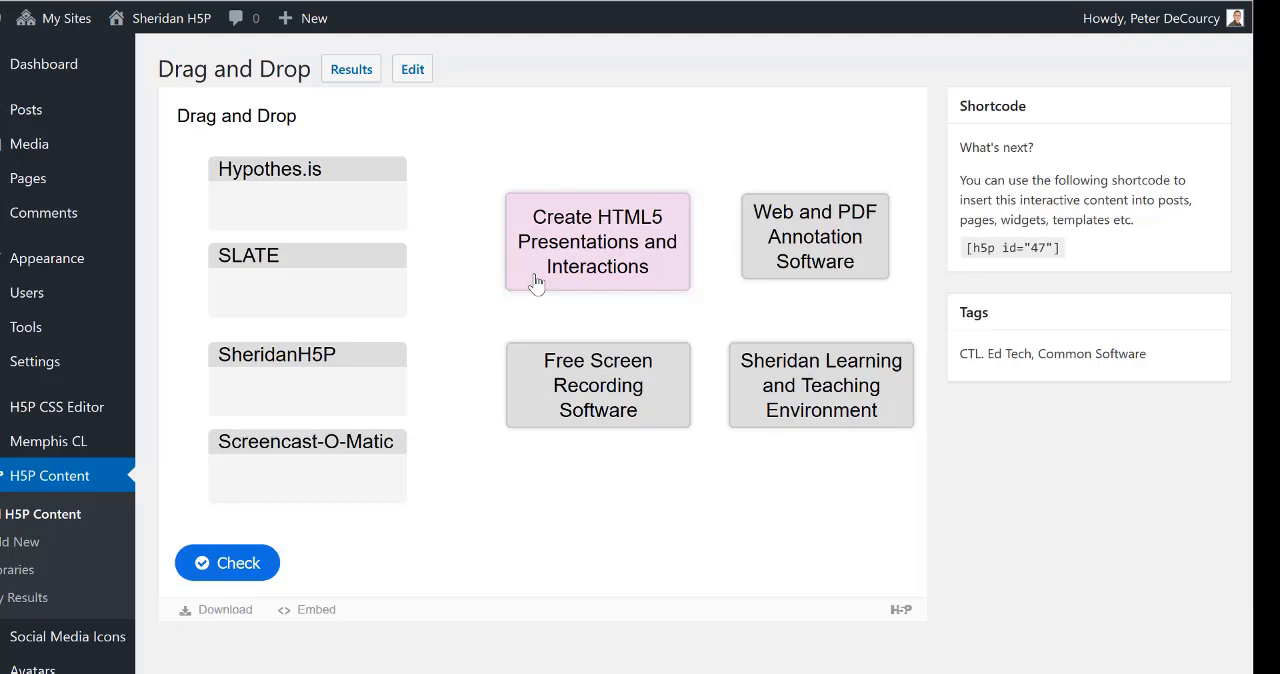
drag(536, 283, 260, 414)
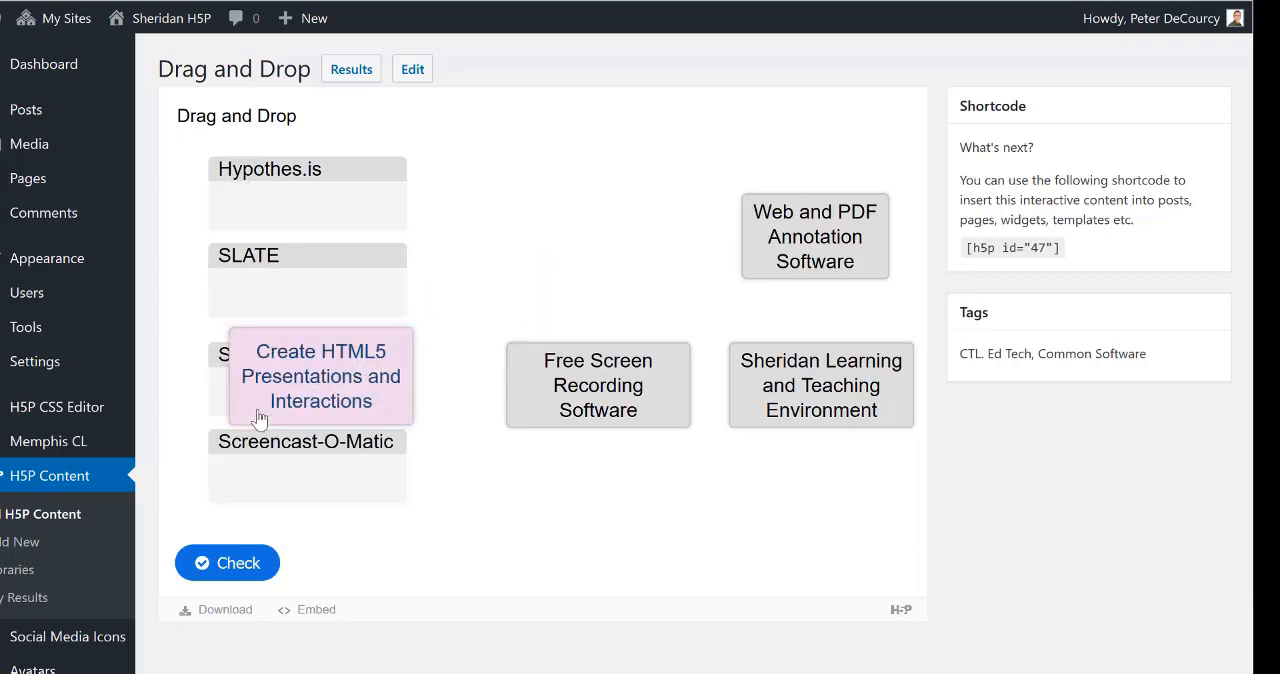
drag(608, 400, 337, 463)
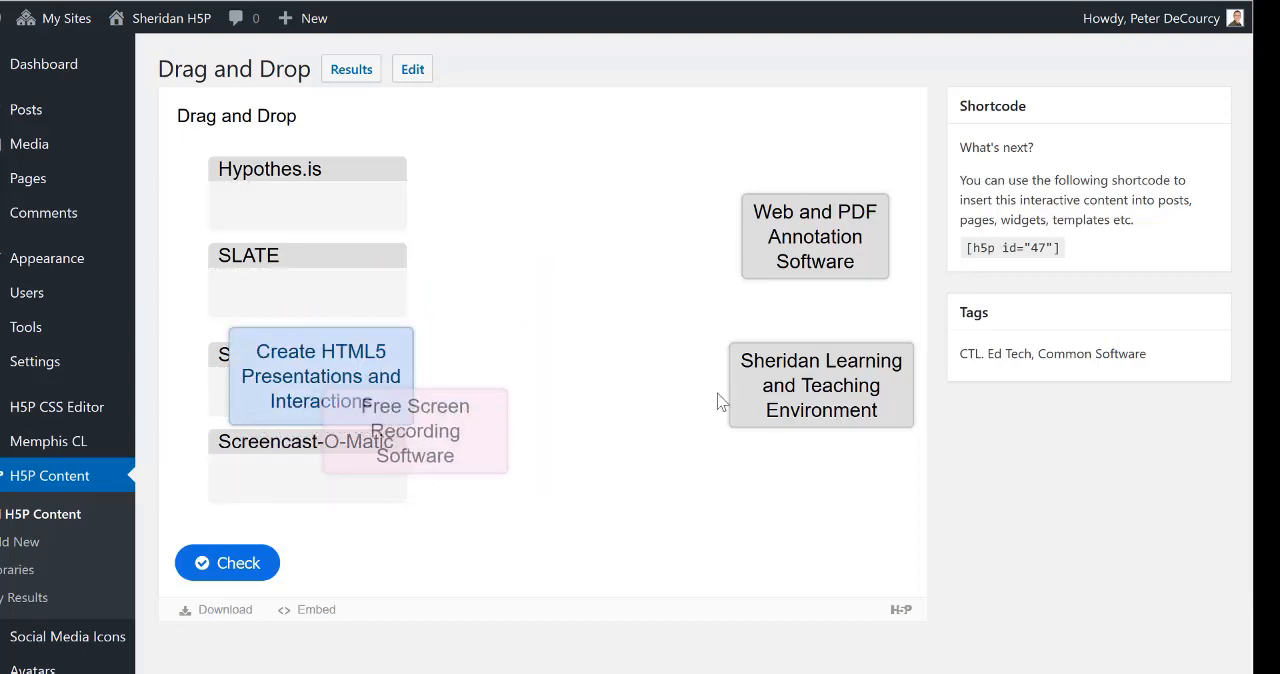
drag(650, 400, 309, 491)
drag(834, 391, 397, 292)
drag(798, 245, 270, 222)
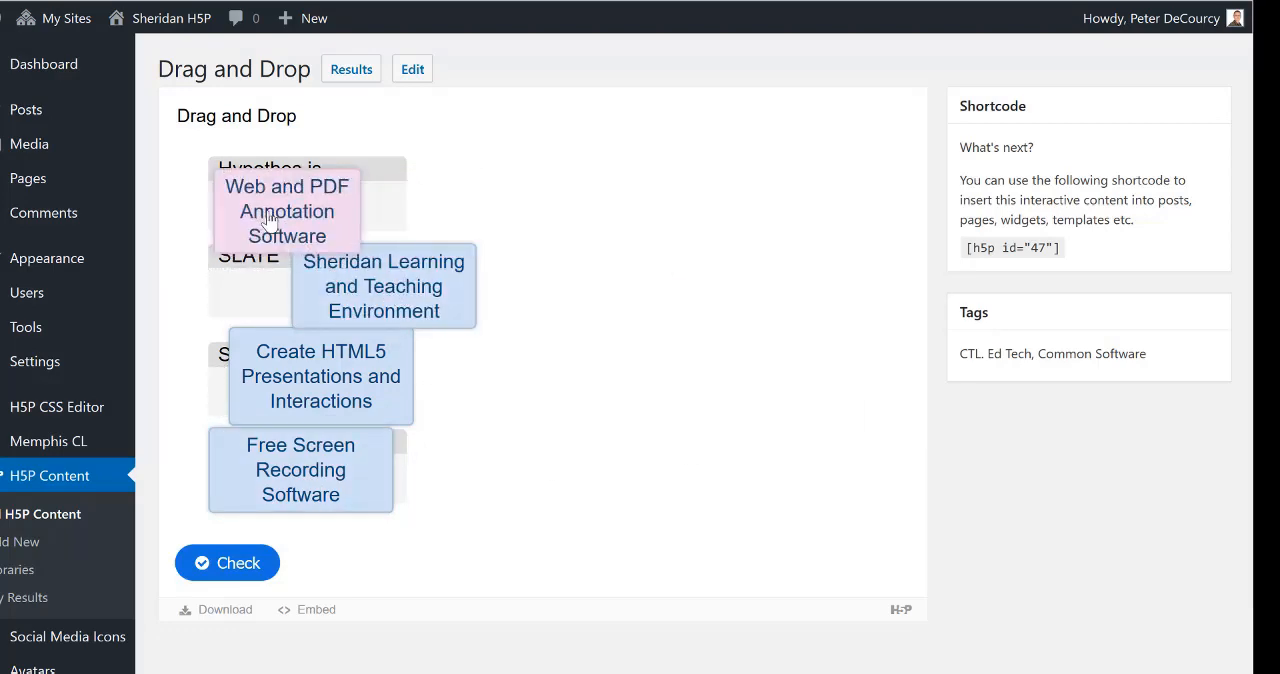
click(254, 565)
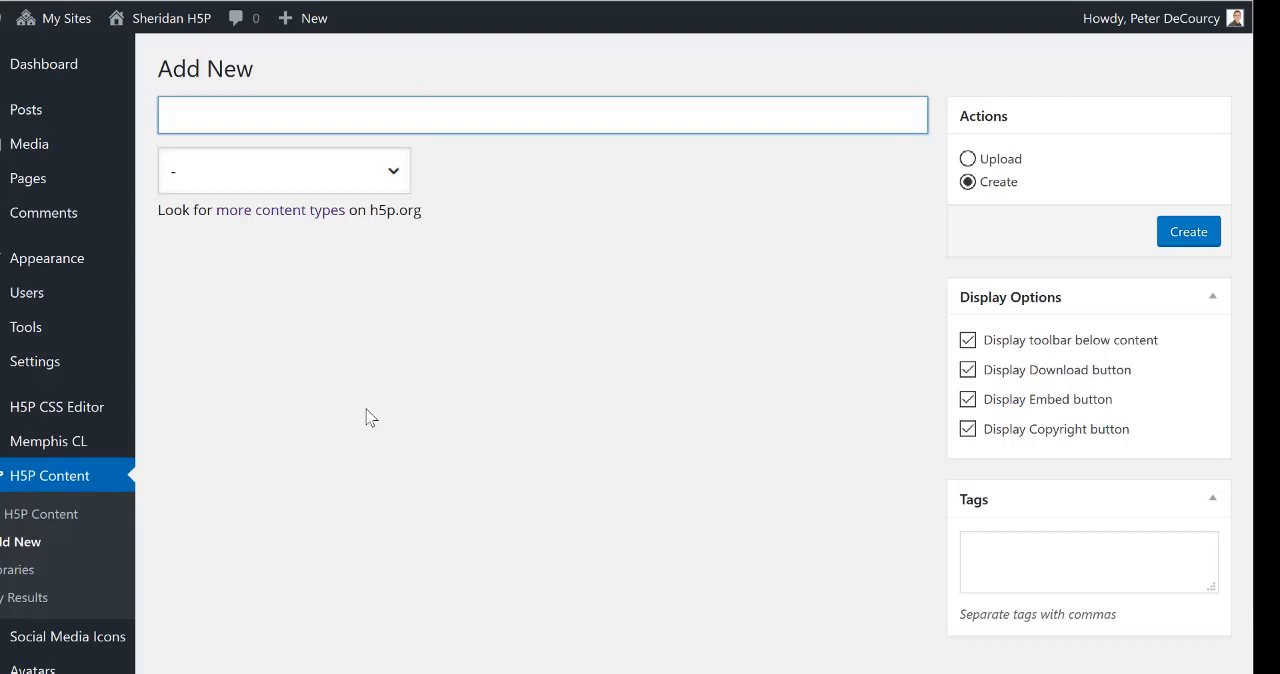
Step: Set up the new content as a Drag and Drop type, with both content and question titled "Sample Drag and Drop" and the title shown
text(Samp)
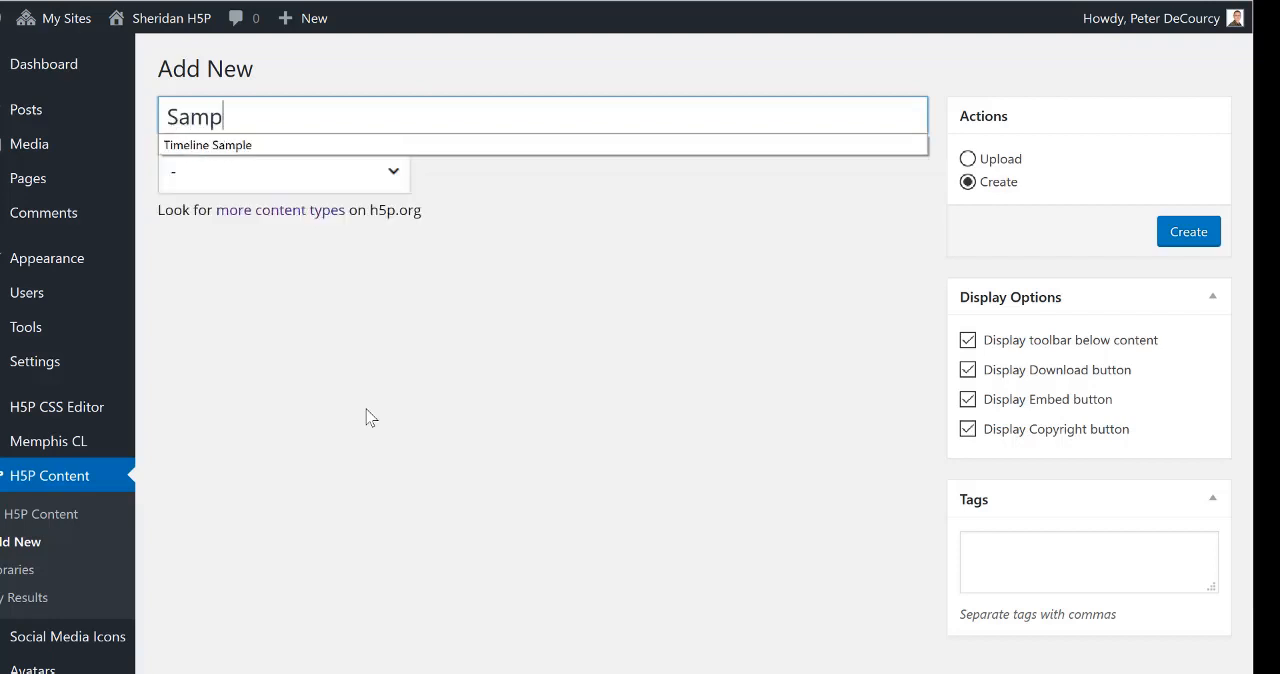
text(le Drag )
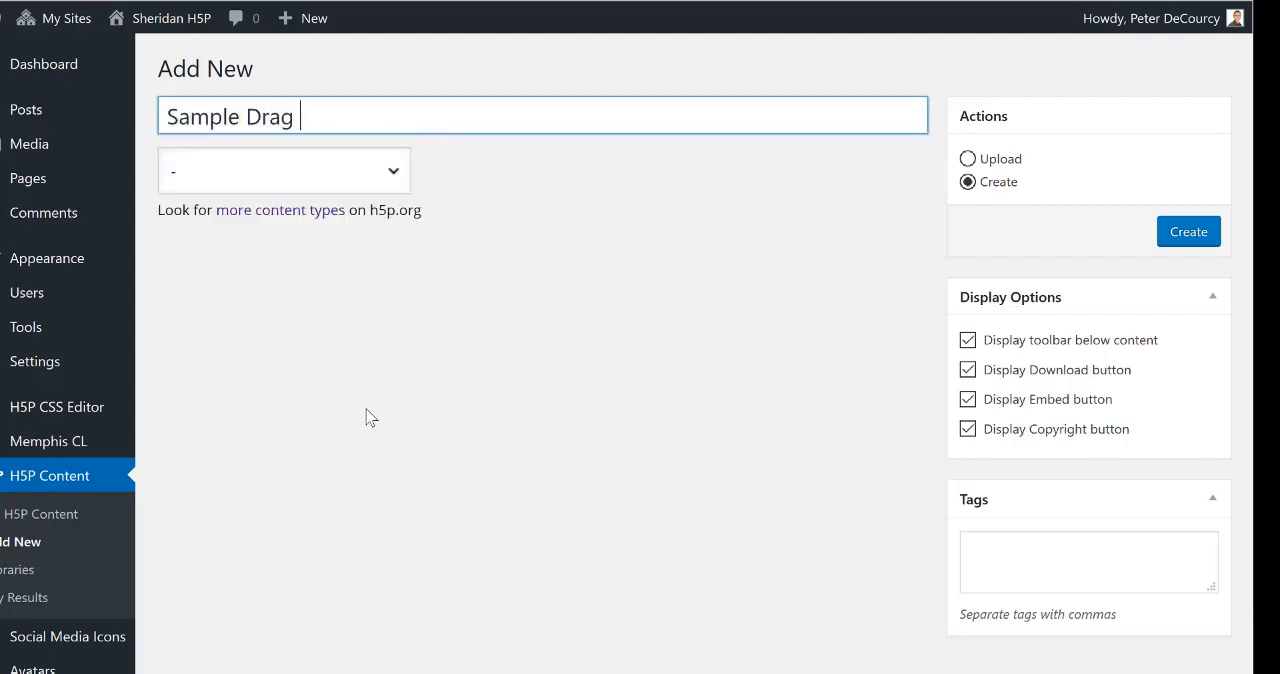
text(and Drop)
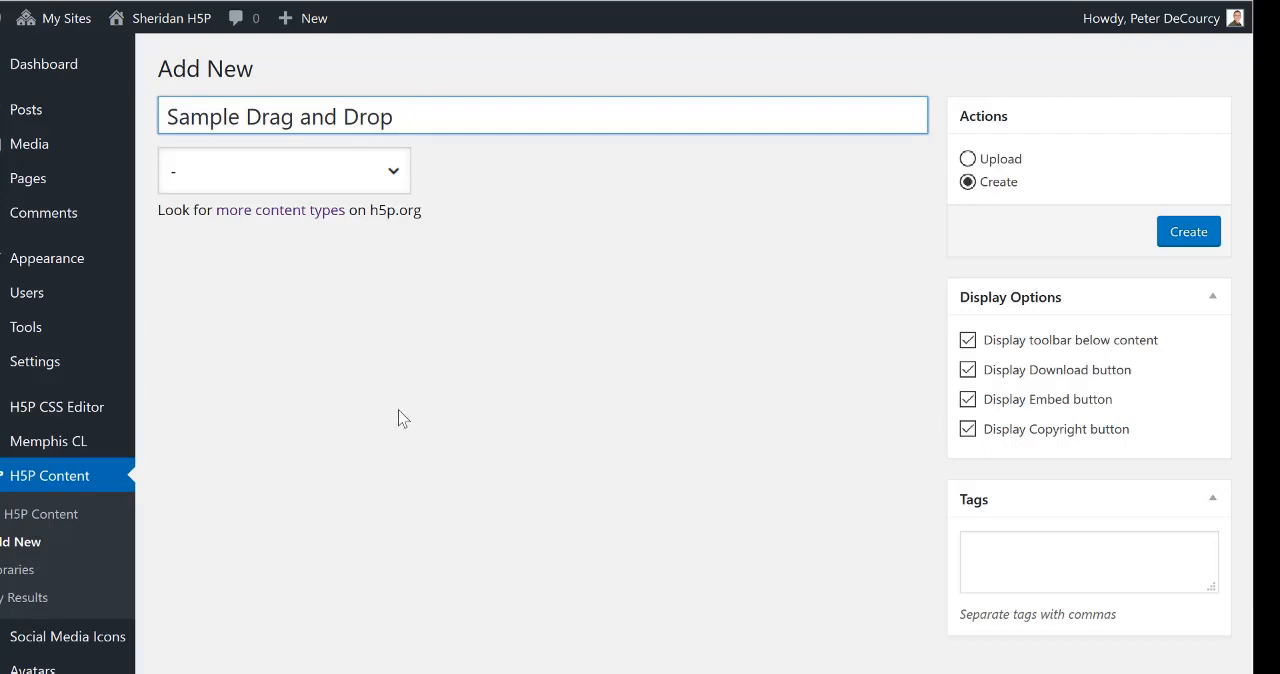
click(395, 175)
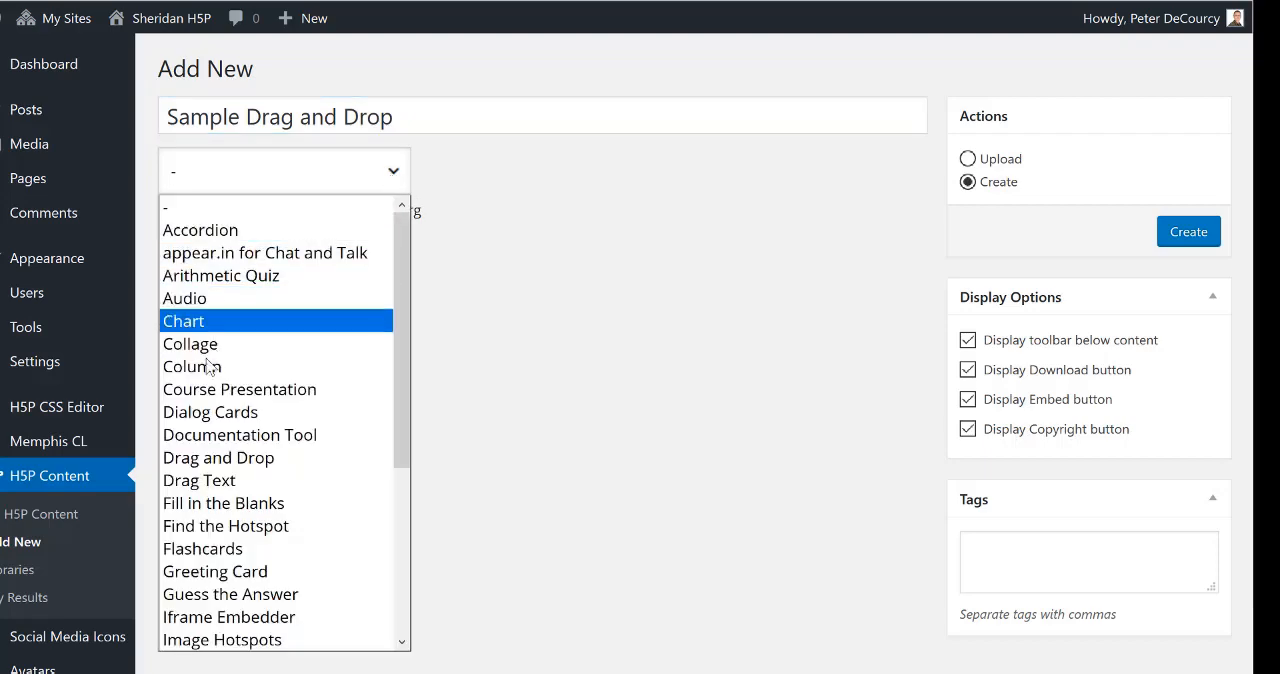
click(193, 460)
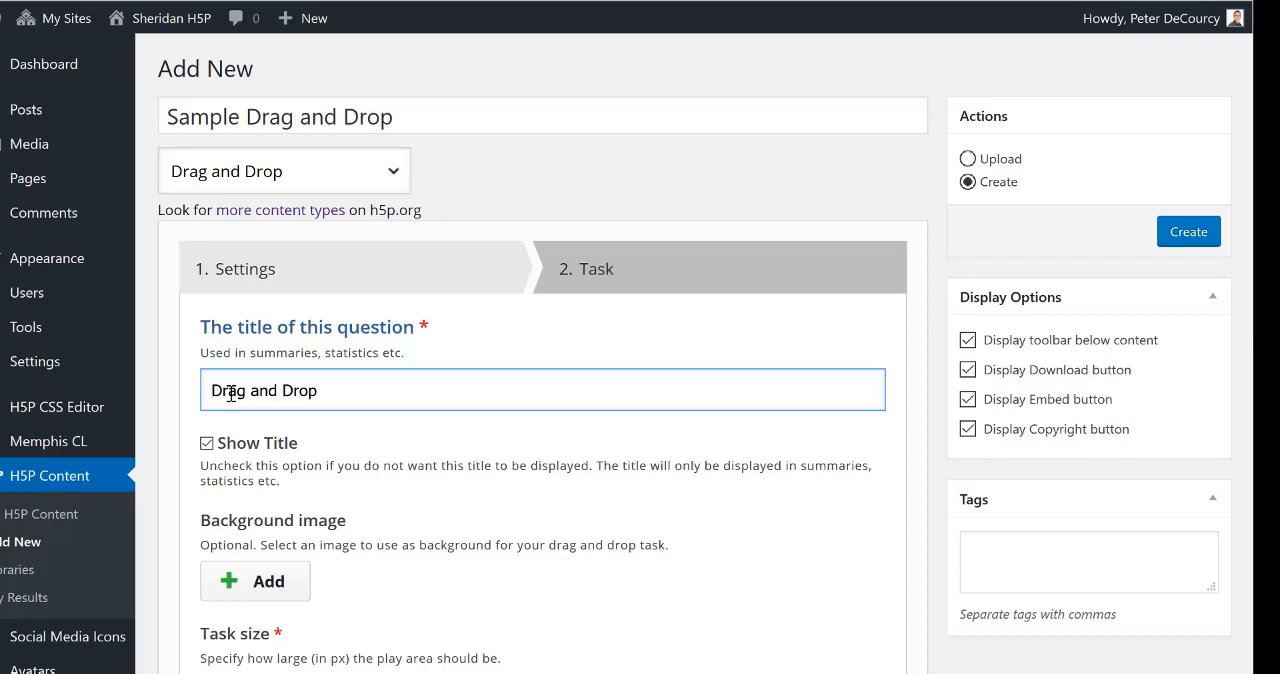
text(Sample)
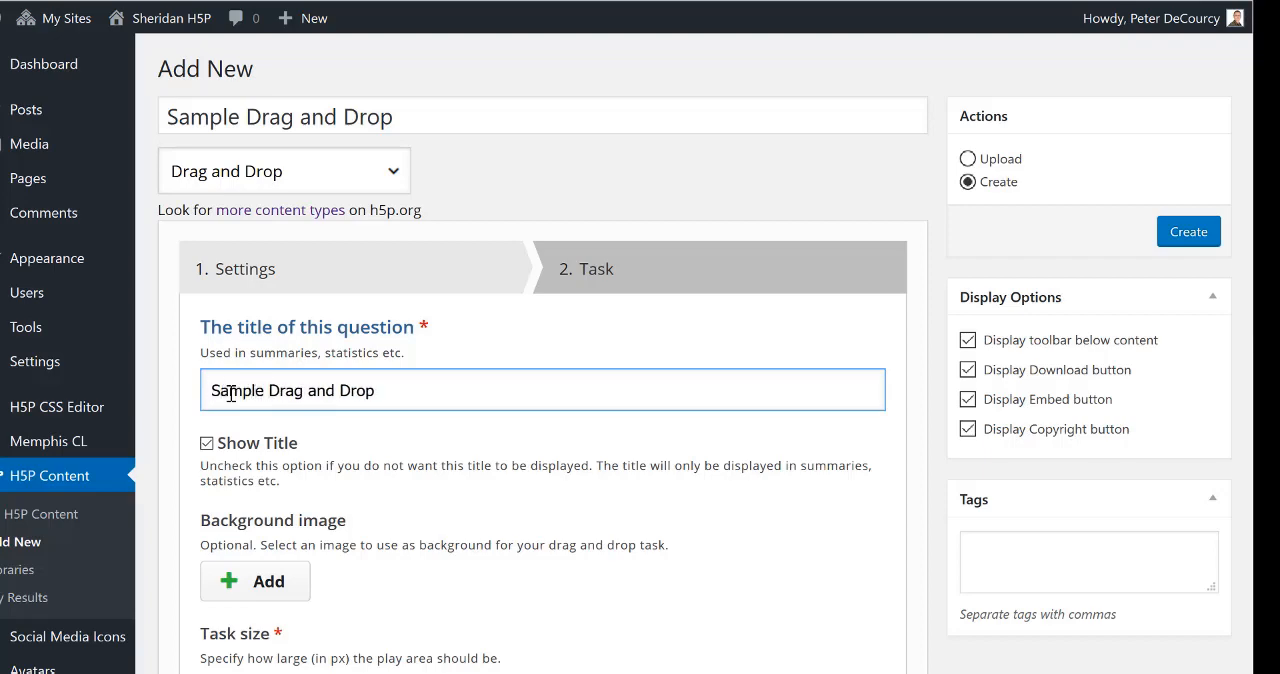
double_click(207, 443)
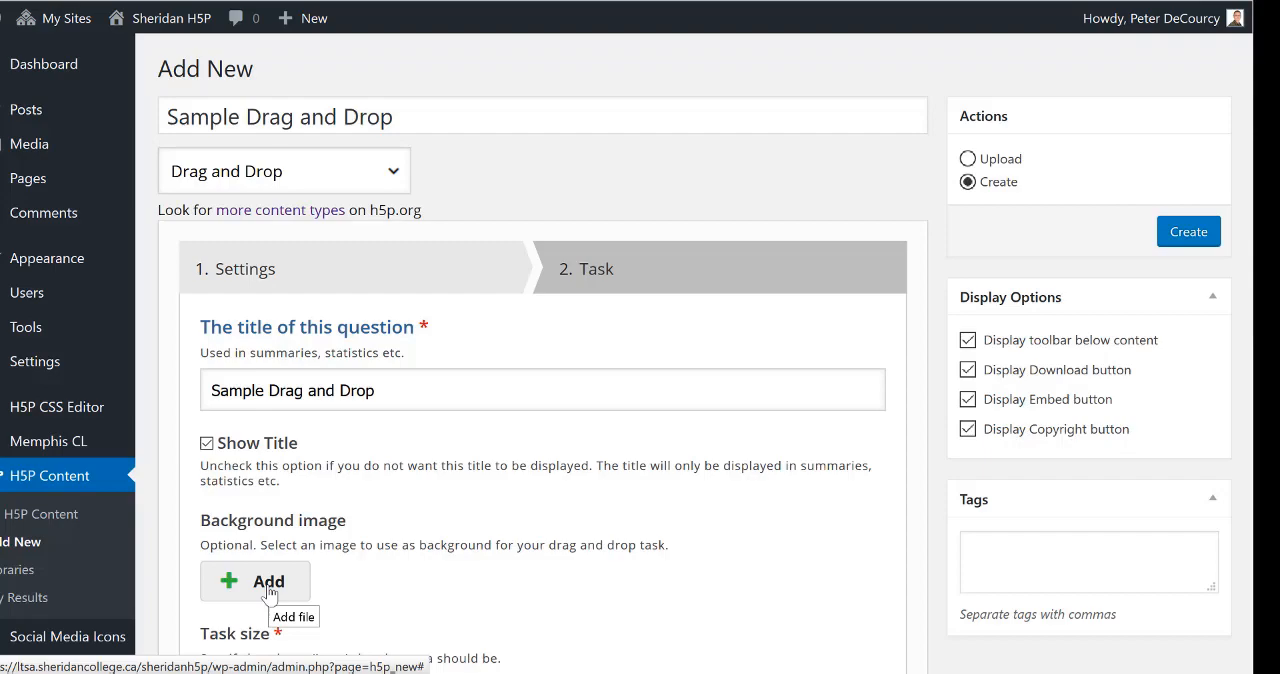
Step: Review the drop zone highlighting choices, task size, auto-align spacing and behavioural settings of the question
scroll(462, 544, down, 3)
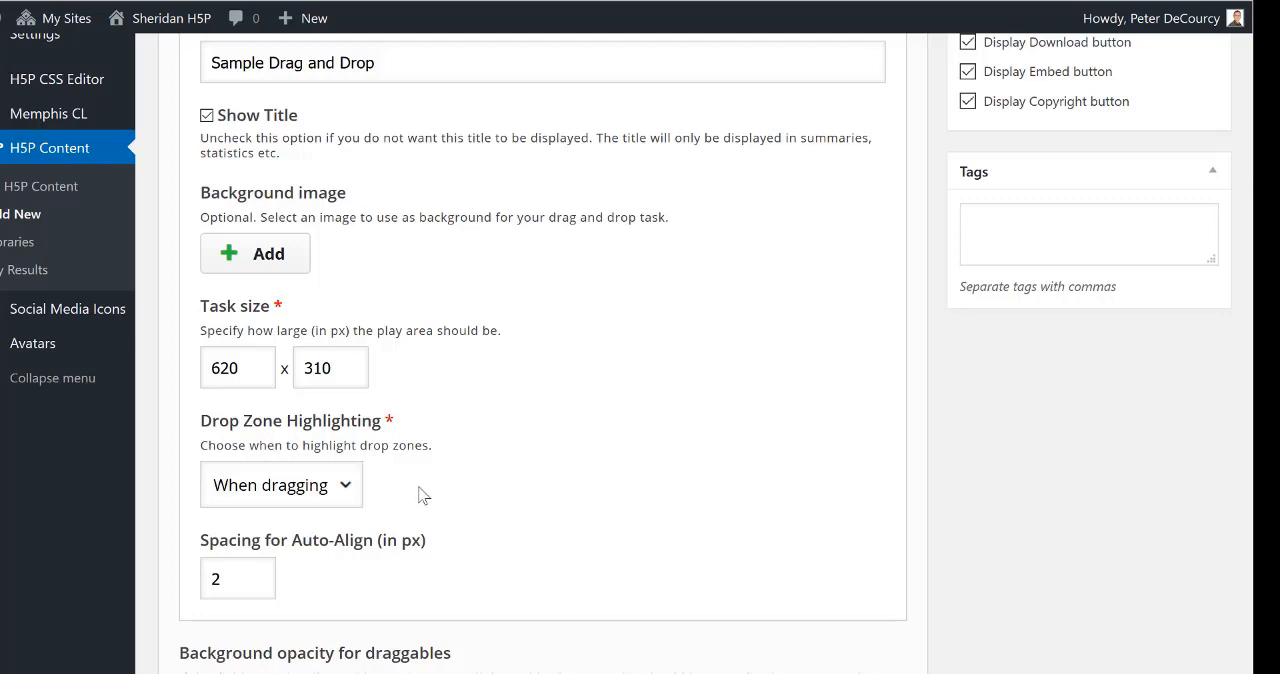
click(352, 503)
click(352, 500)
scroll(455, 495, down, 3)
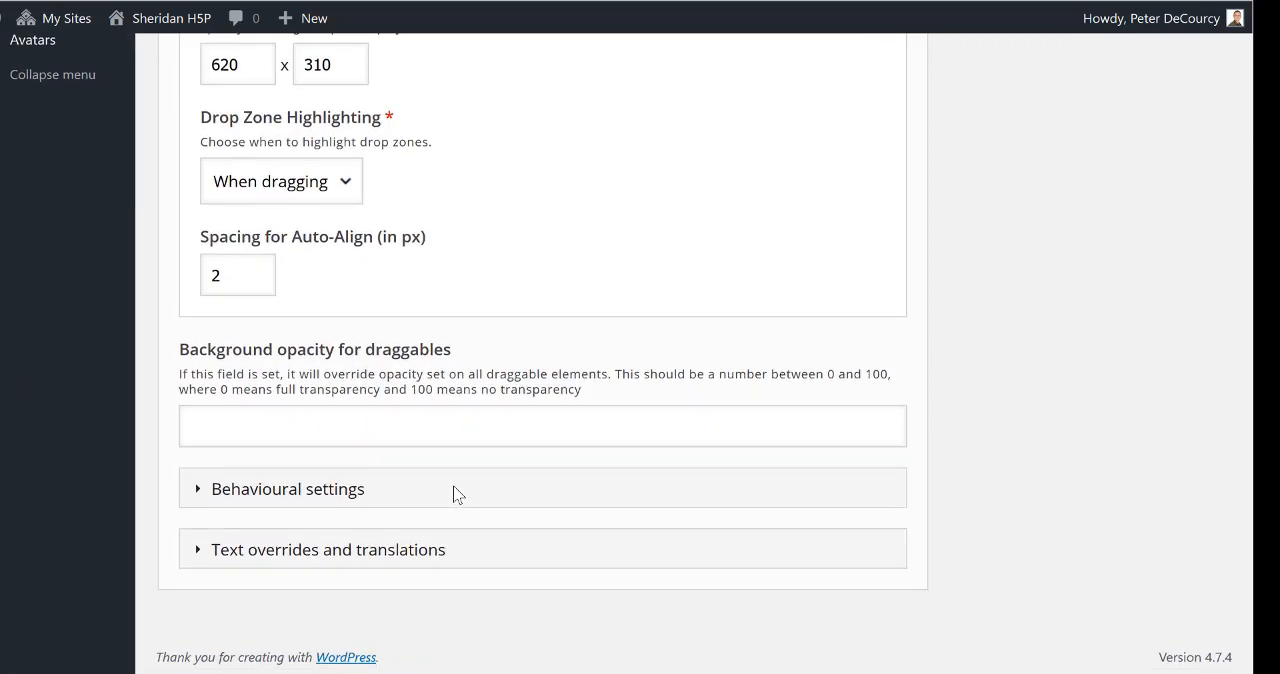
click(300, 503)
scroll(539, 424, down, 3)
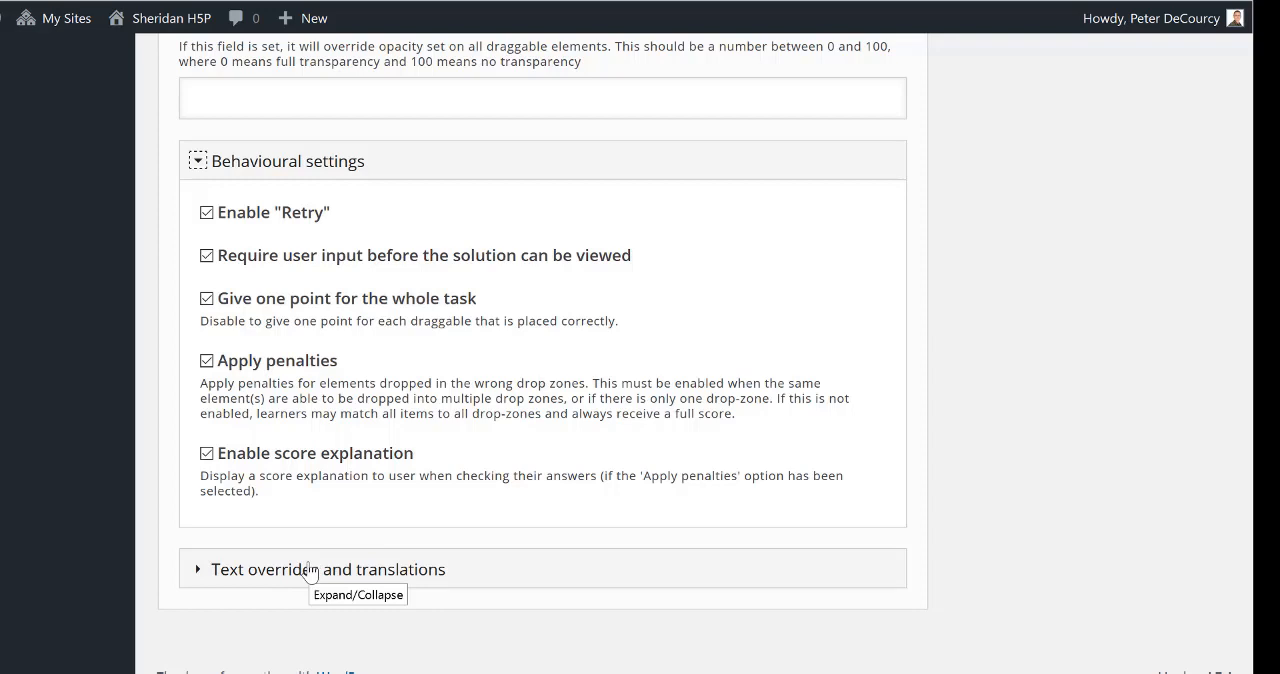
scroll(325, 569, up, 15)
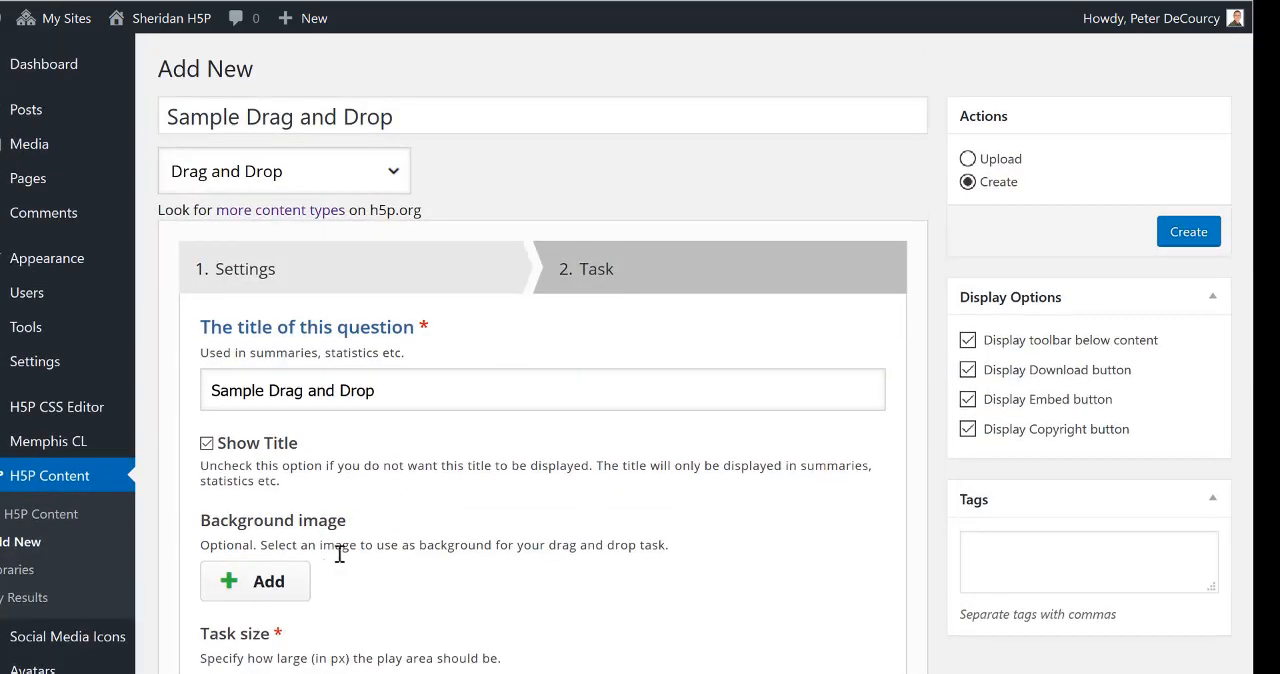
Step: Insert a drop zone labelled "Target 1" into the task, with its label shown and auto-align enabled
click(594, 280)
scroll(594, 280, down, 2)
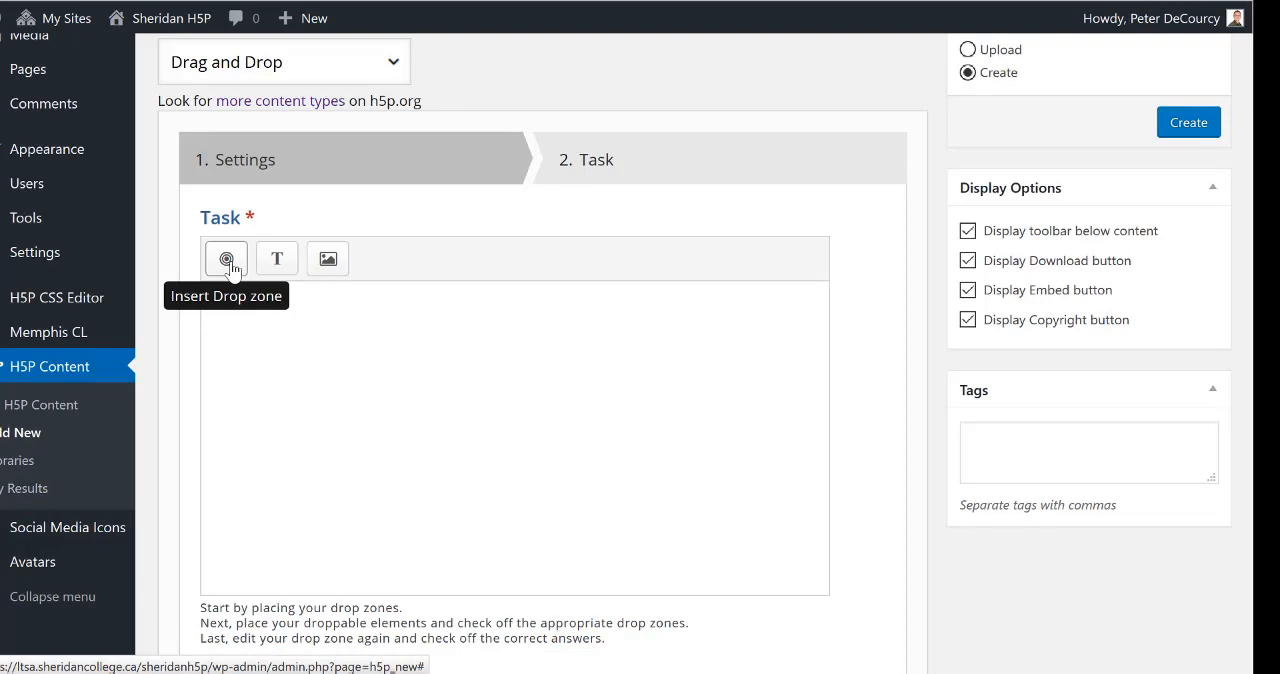
click(227, 262)
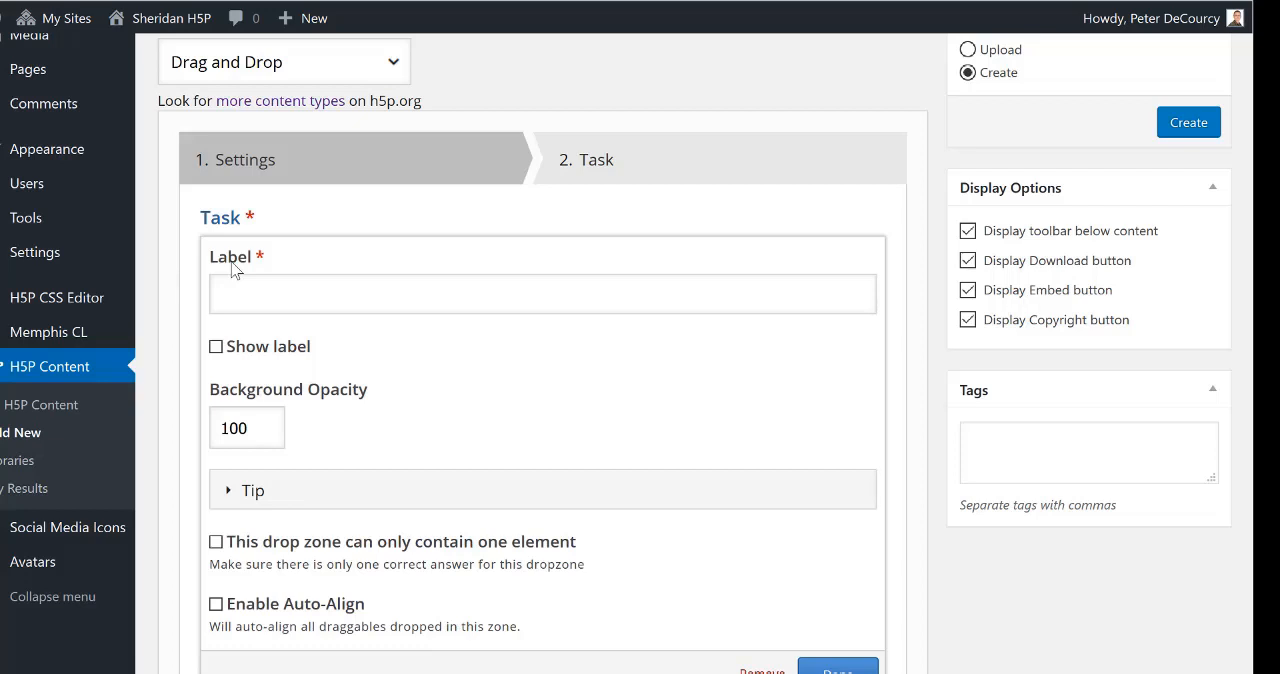
click(266, 292)
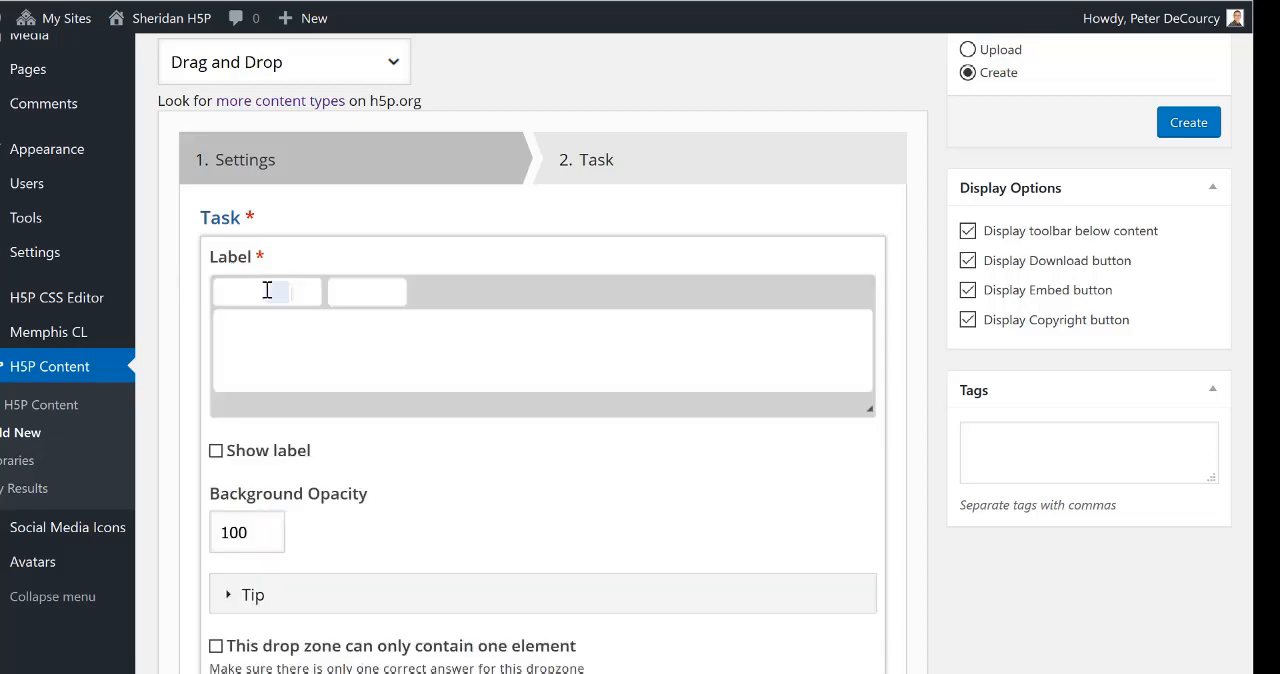
text(Target)
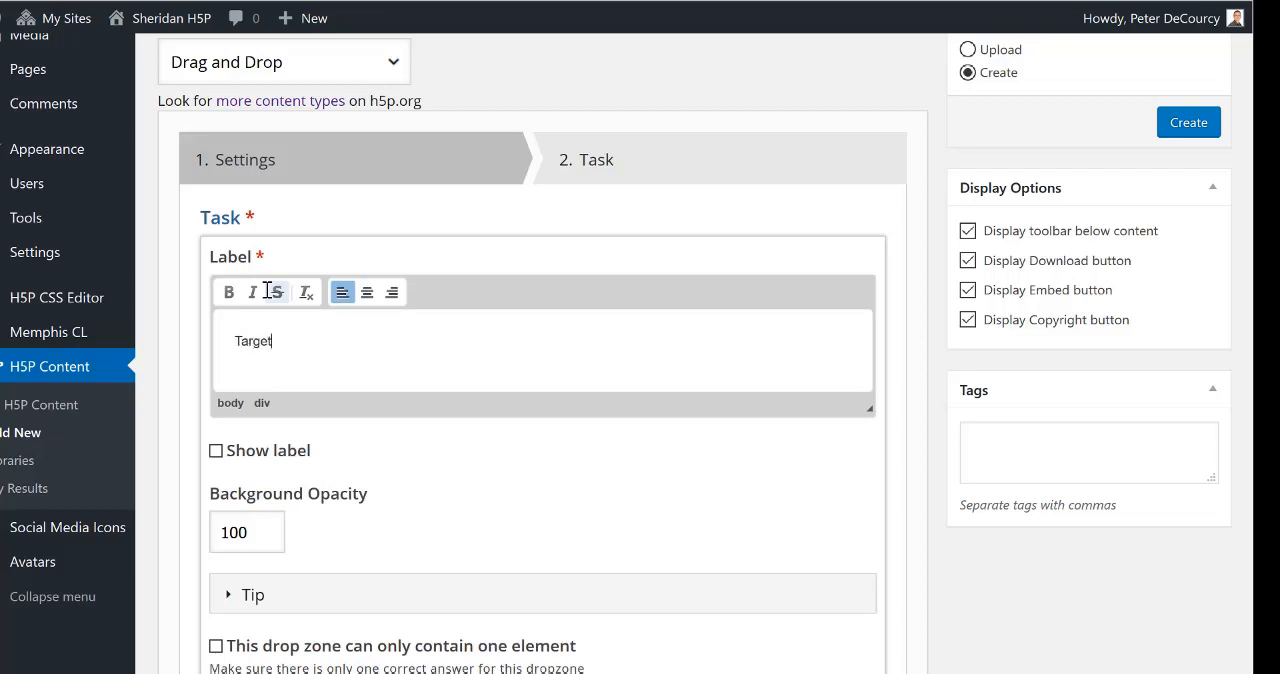
text( 1)
click(216, 451)
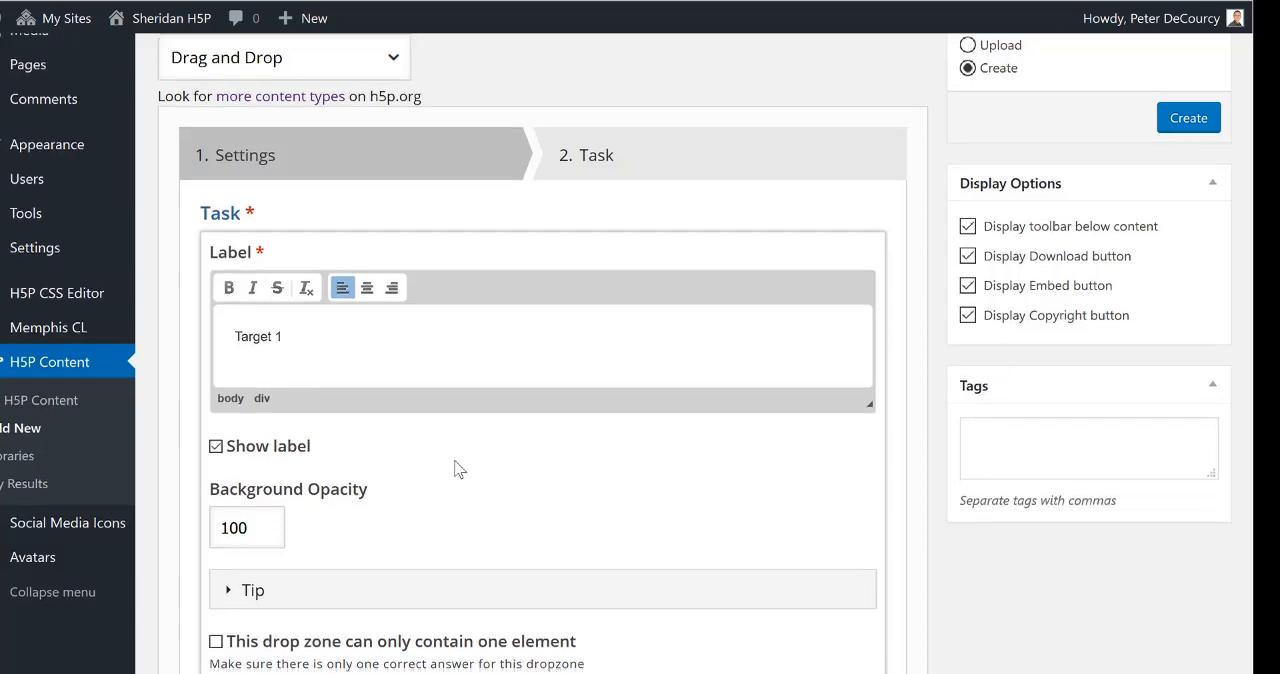
scroll(458, 466, down, 2)
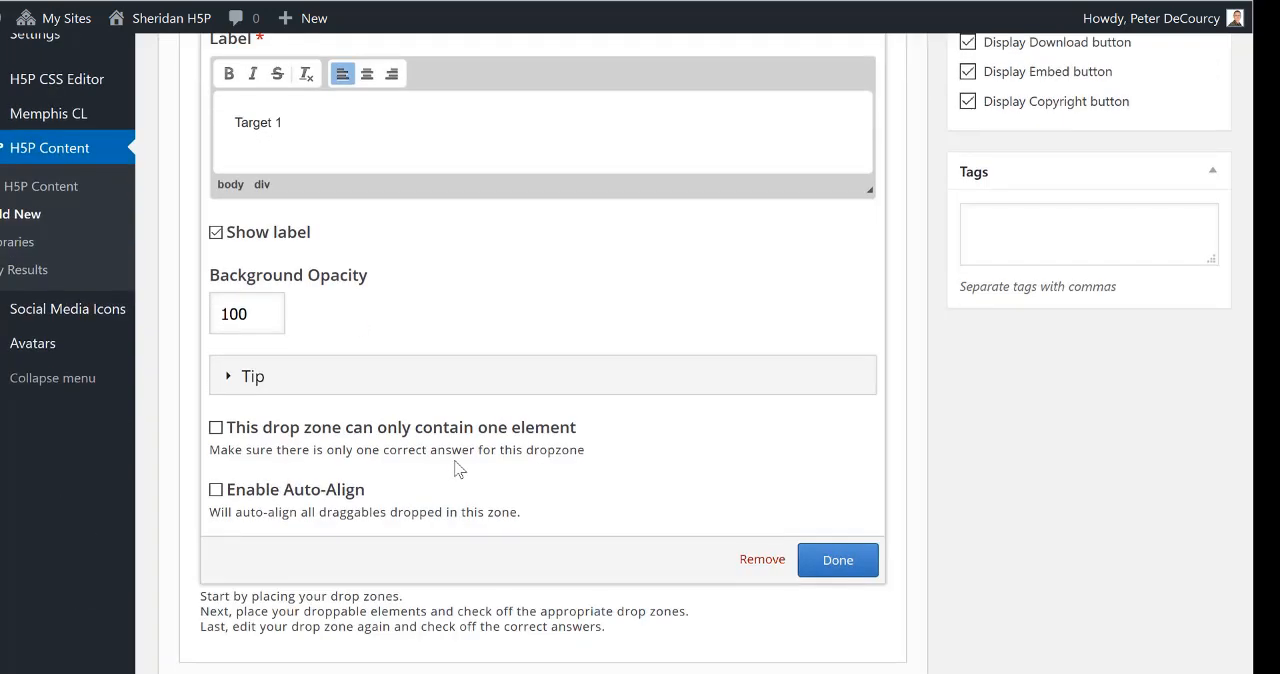
click(216, 490)
click(838, 561)
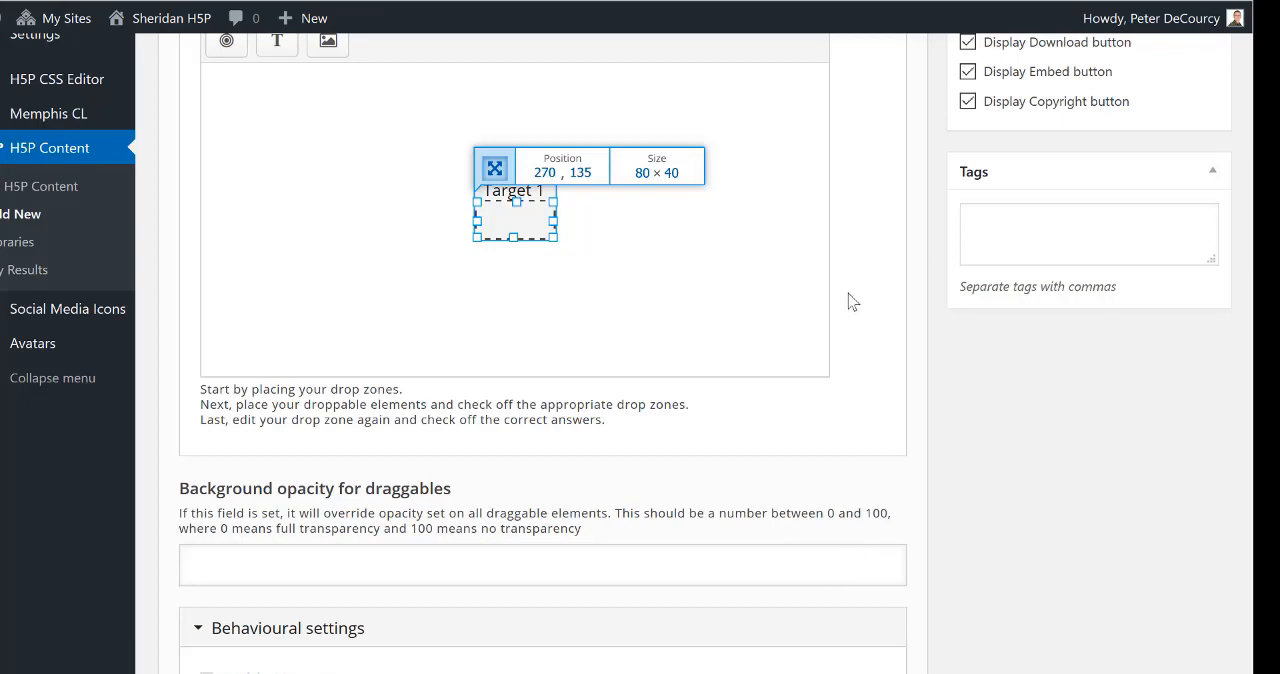
Step: Widen the Target 1 drop zone to nearly twice its width and move it to the upper-left area of the task canvas
drag(555, 237, 621, 249)
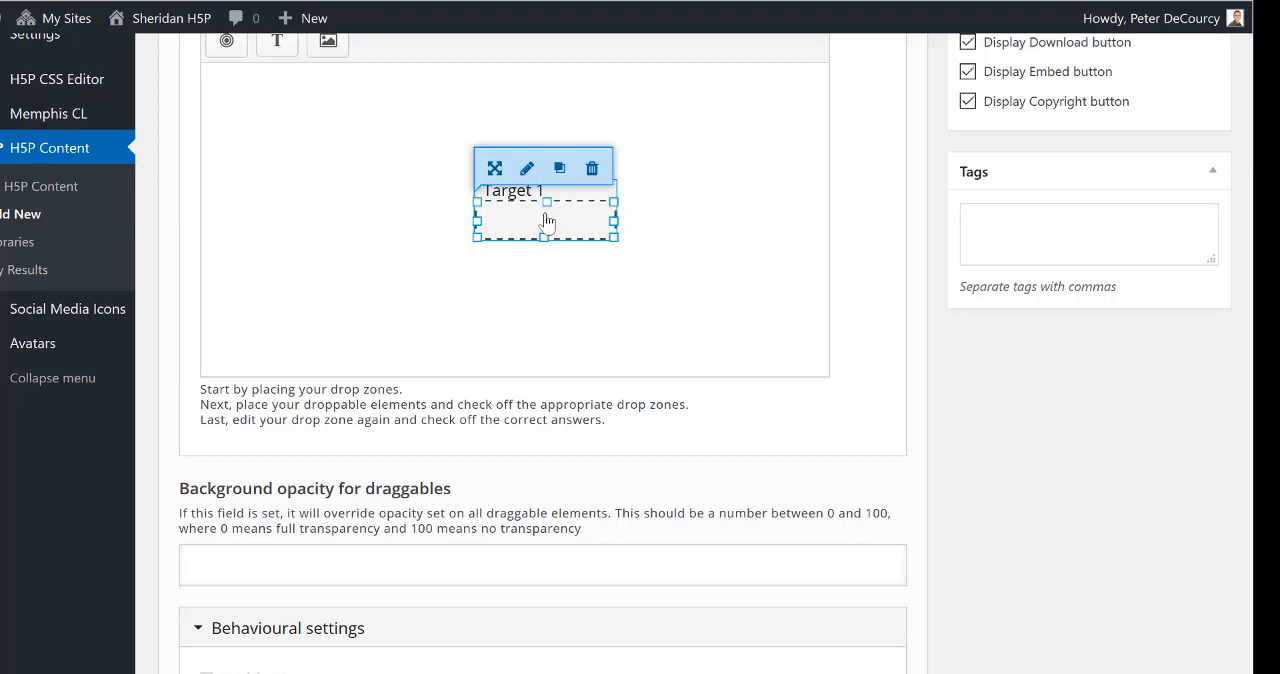
drag(551, 217, 432, 133)
drag(409, 131, 390, 135)
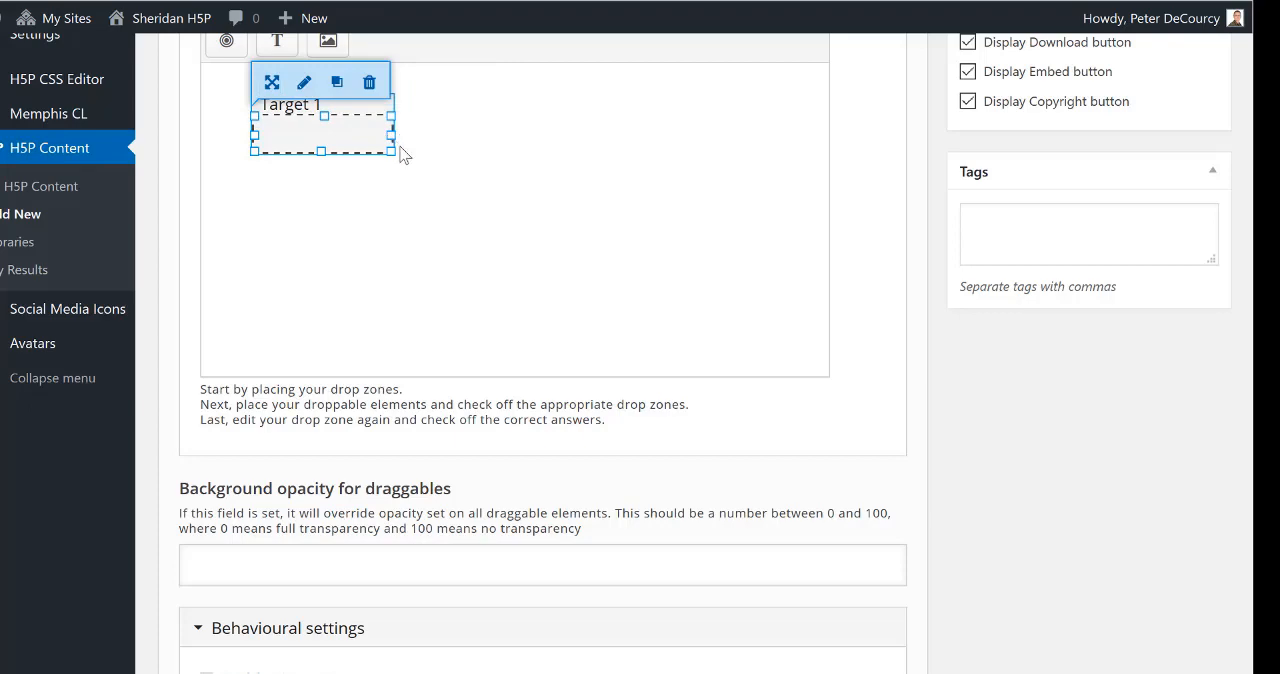
Step: Add a drop zone labelled "Target 2" with shown label and auto-align, placed directly below Target 1 and widened to match it
click(228, 42)
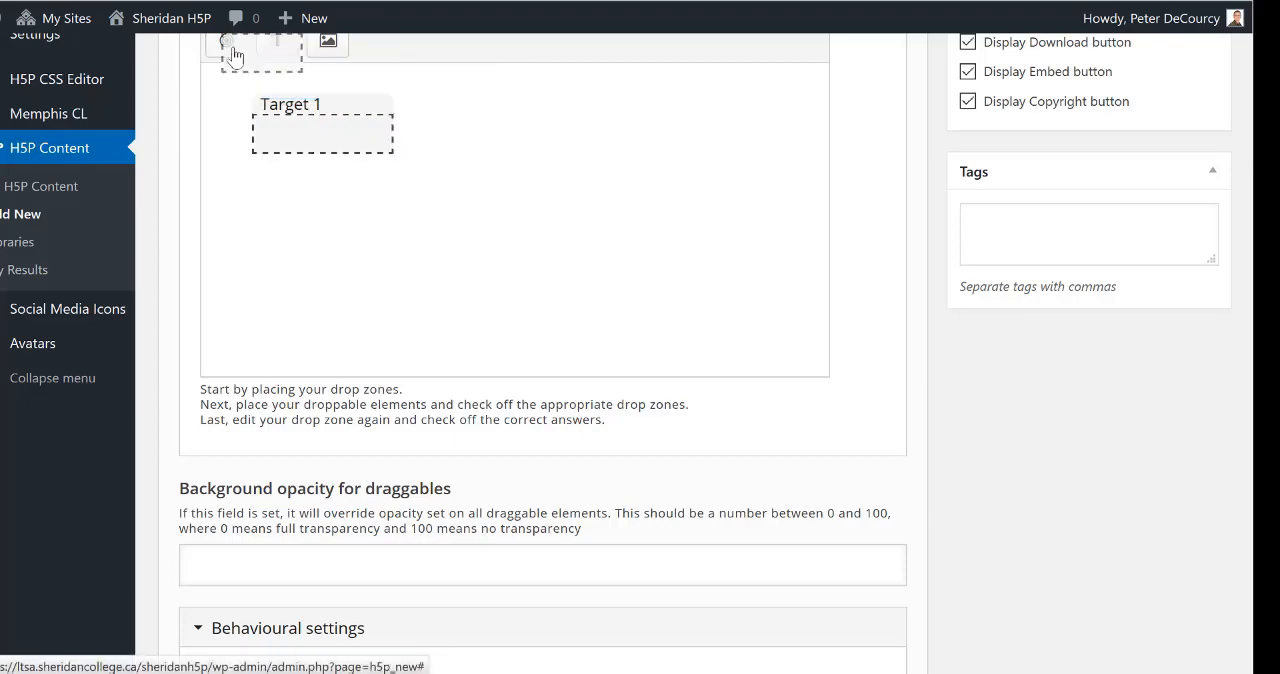
click(297, 80)
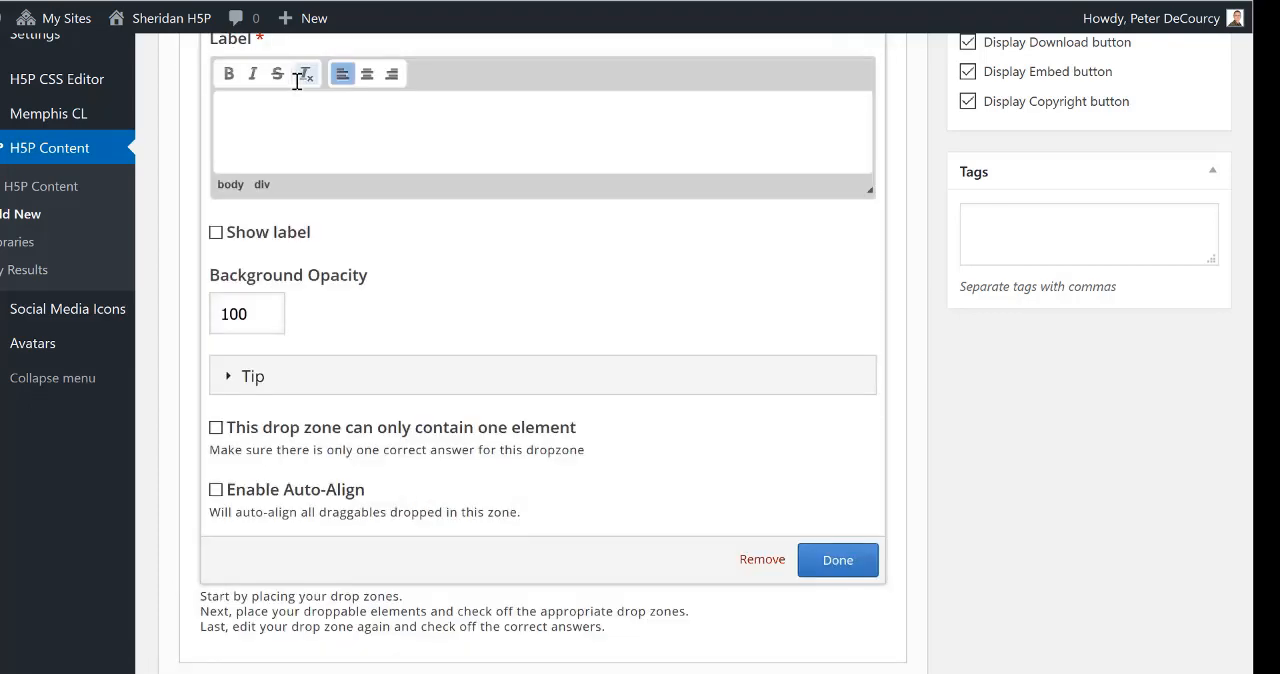
text(Target 2)
click(216, 233)
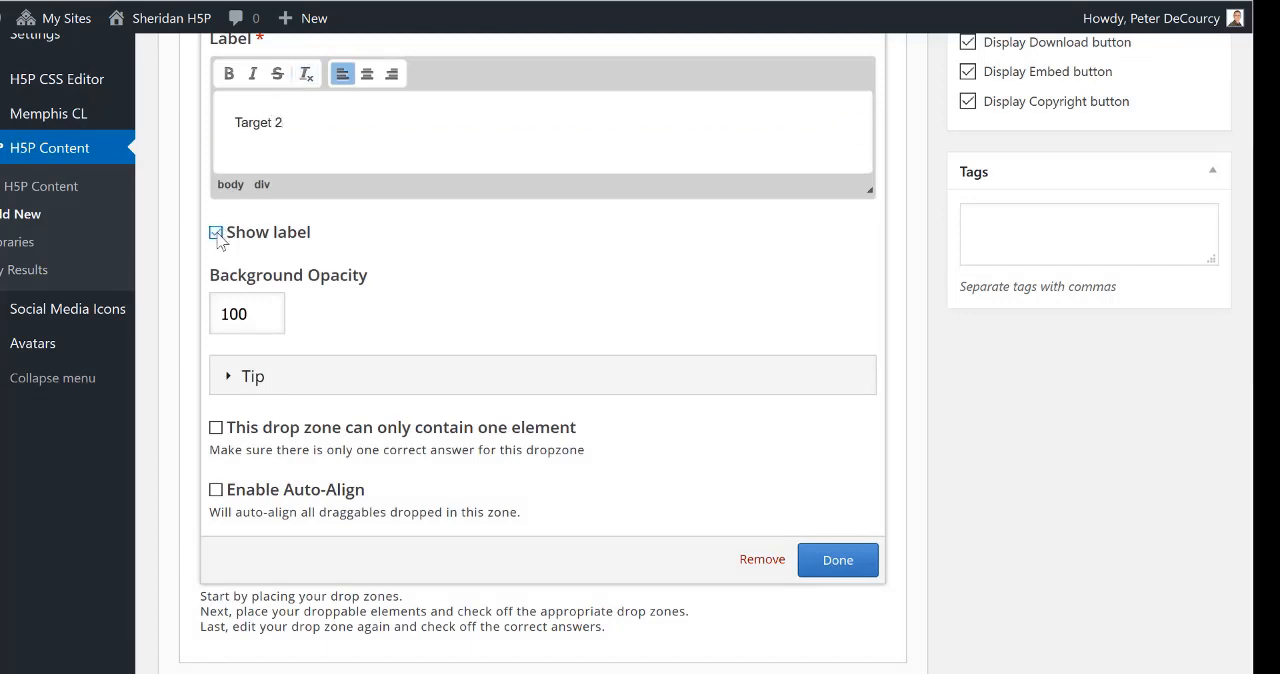
click(216, 490)
click(840, 564)
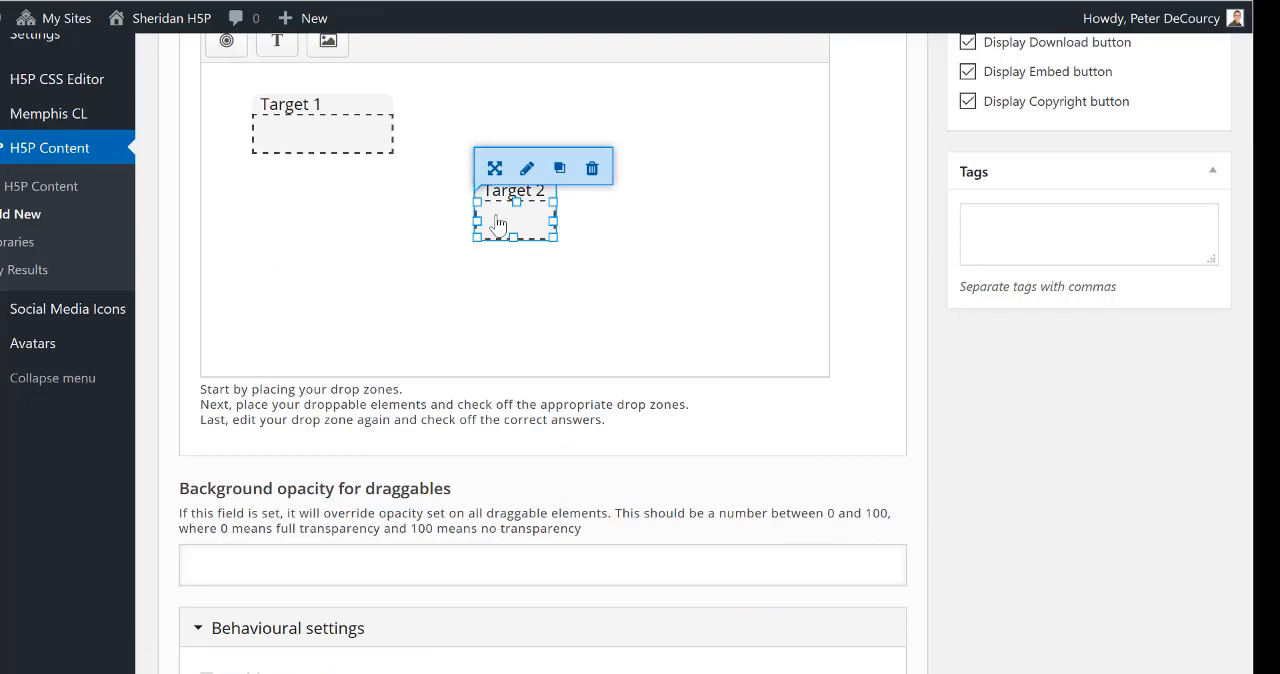
drag(495, 222, 275, 200)
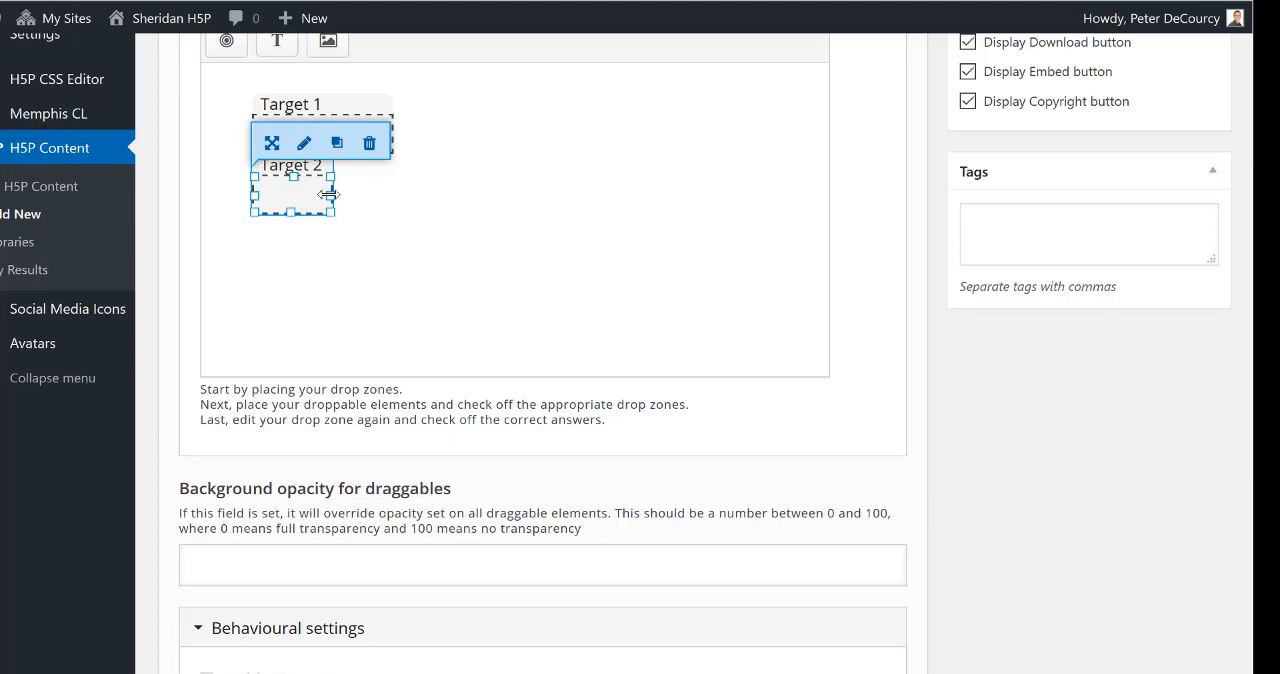
drag(329, 194, 389, 195)
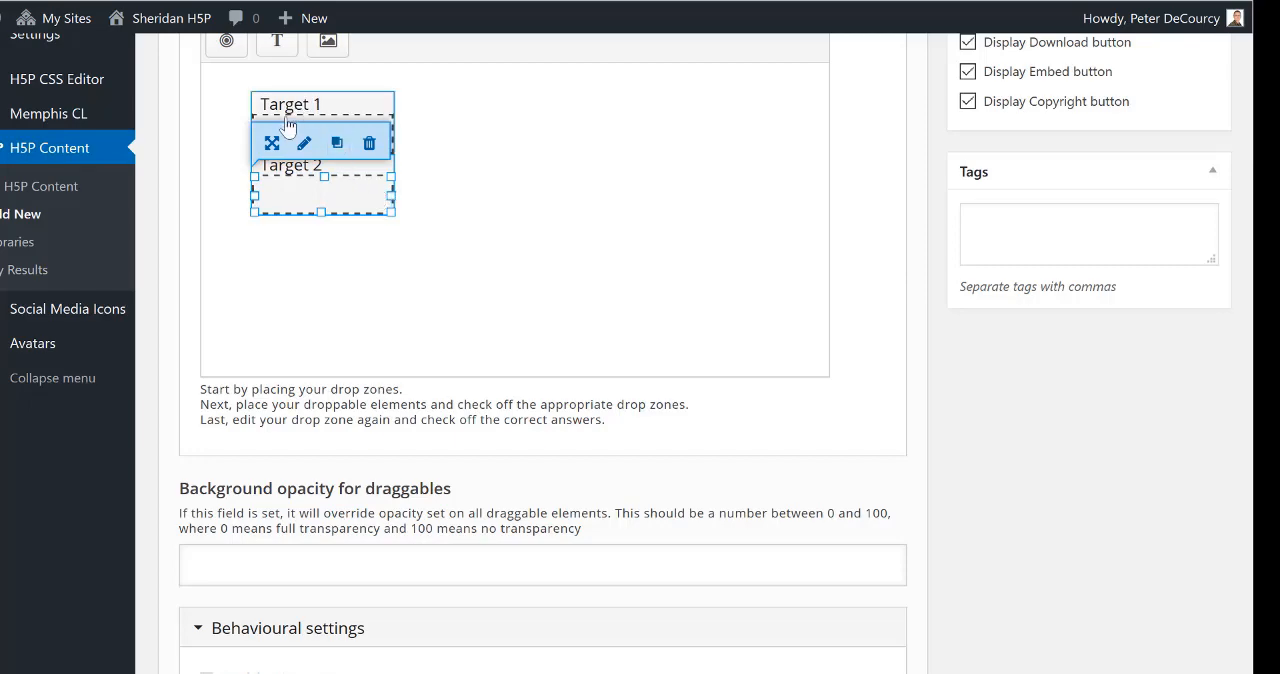
Step: Add a drop zone labelled "Target 3" with shown label and auto-align, placed directly below Target 2 and widened to about 140 × 40
click(226, 40)
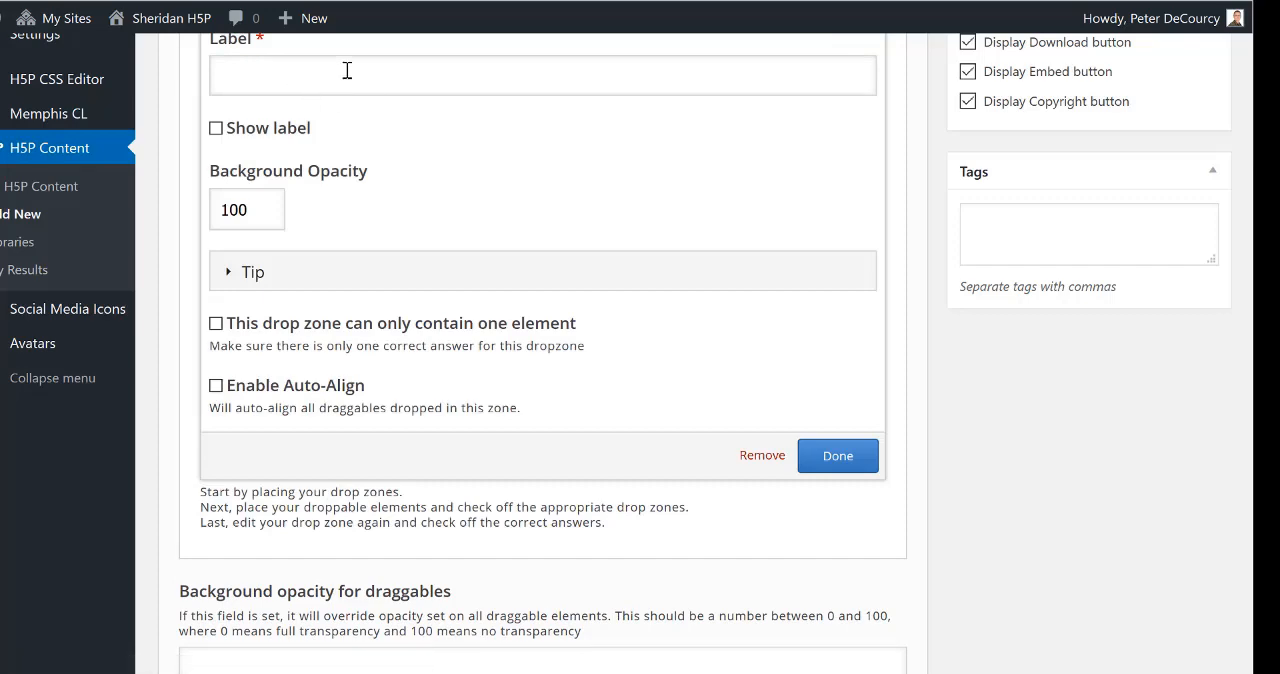
text(Targ)
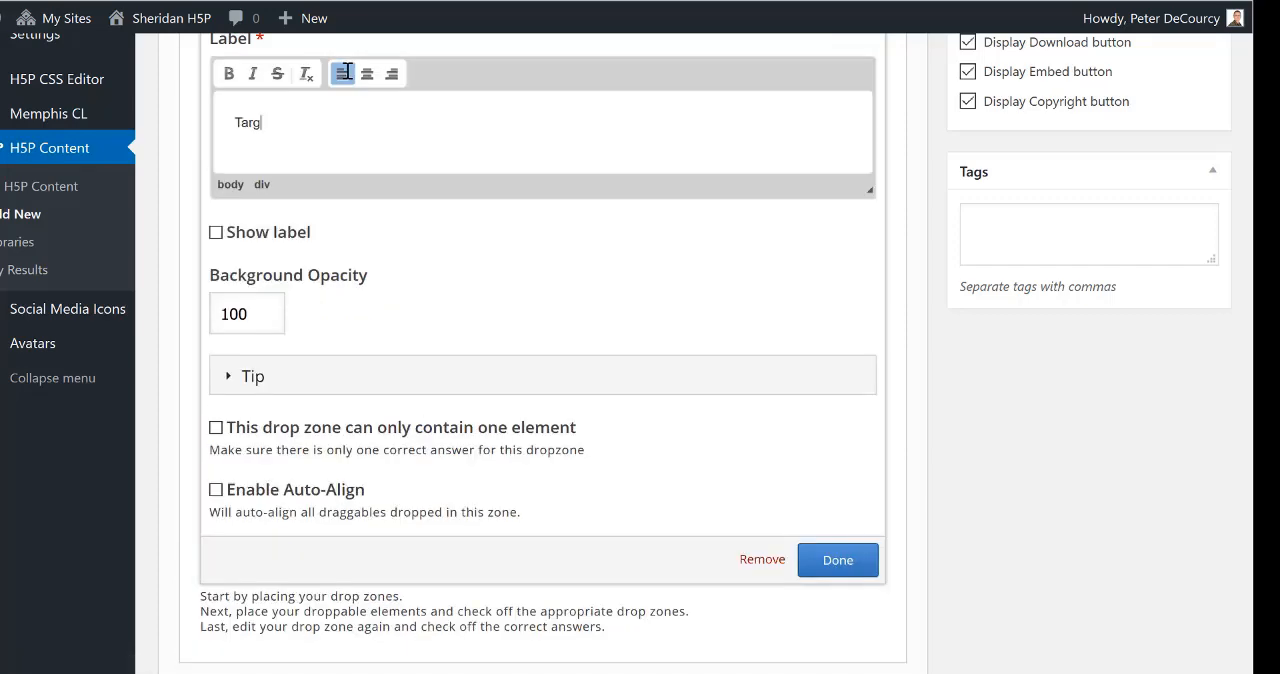
text(et 3)
click(216, 236)
click(216, 490)
click(838, 560)
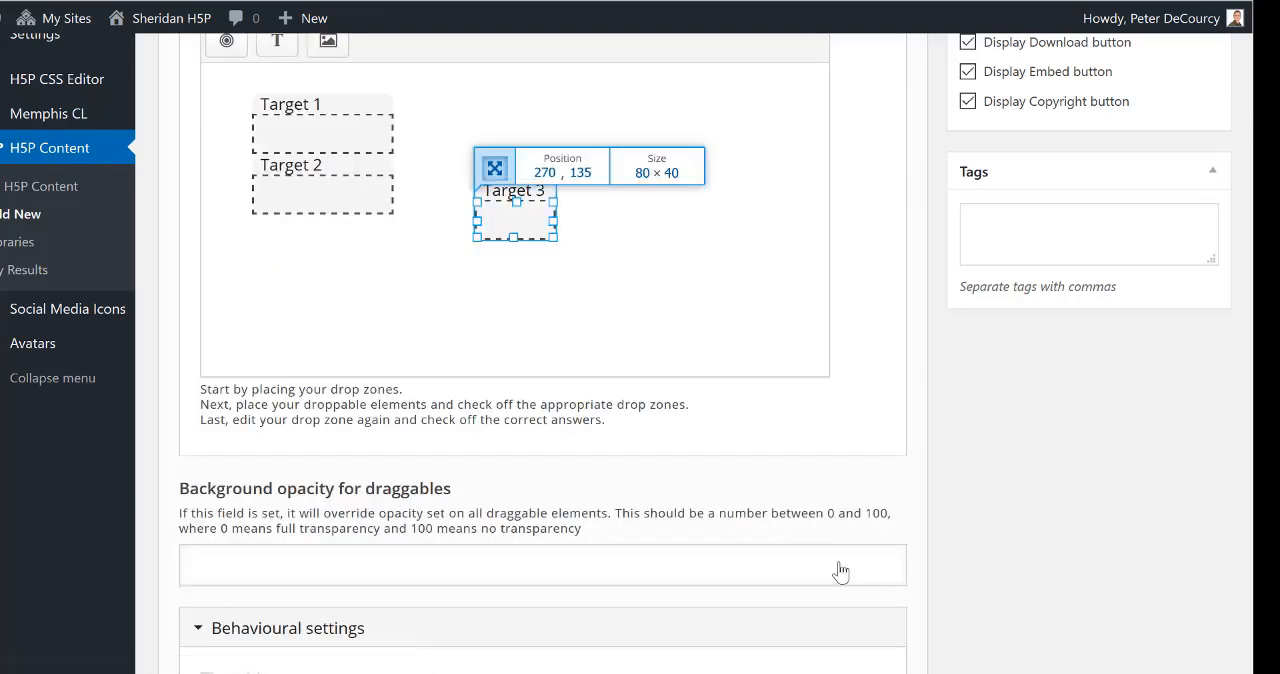
drag(501, 226, 393, 268)
Step: Add a draggable text element reading "Text 1" that can be dropped on all three drop zones
scroll(393, 268, up, 1)
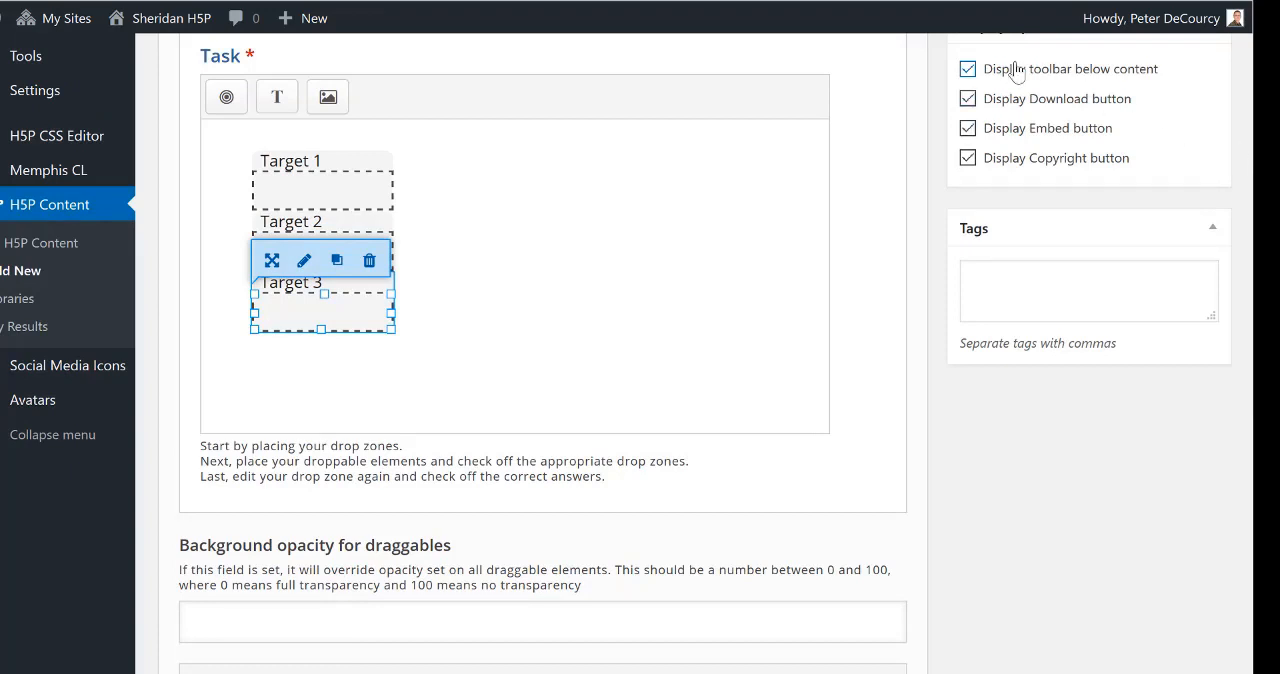
click(291, 110)
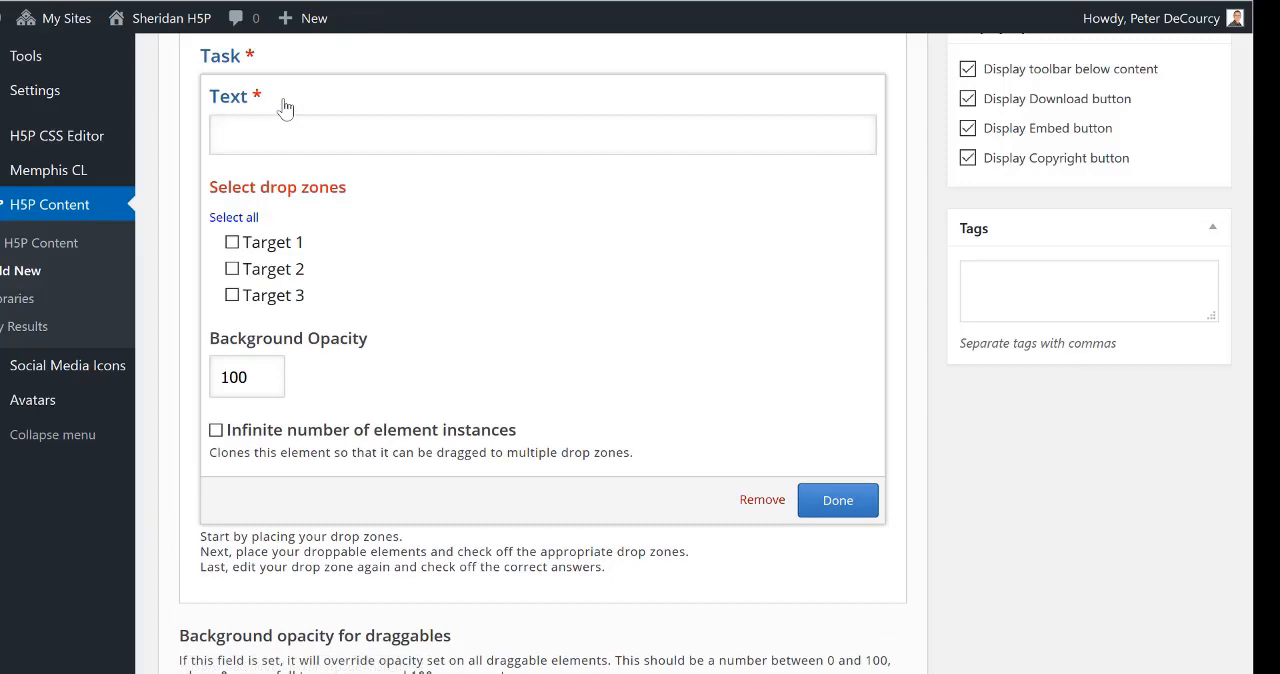
click(314, 128)
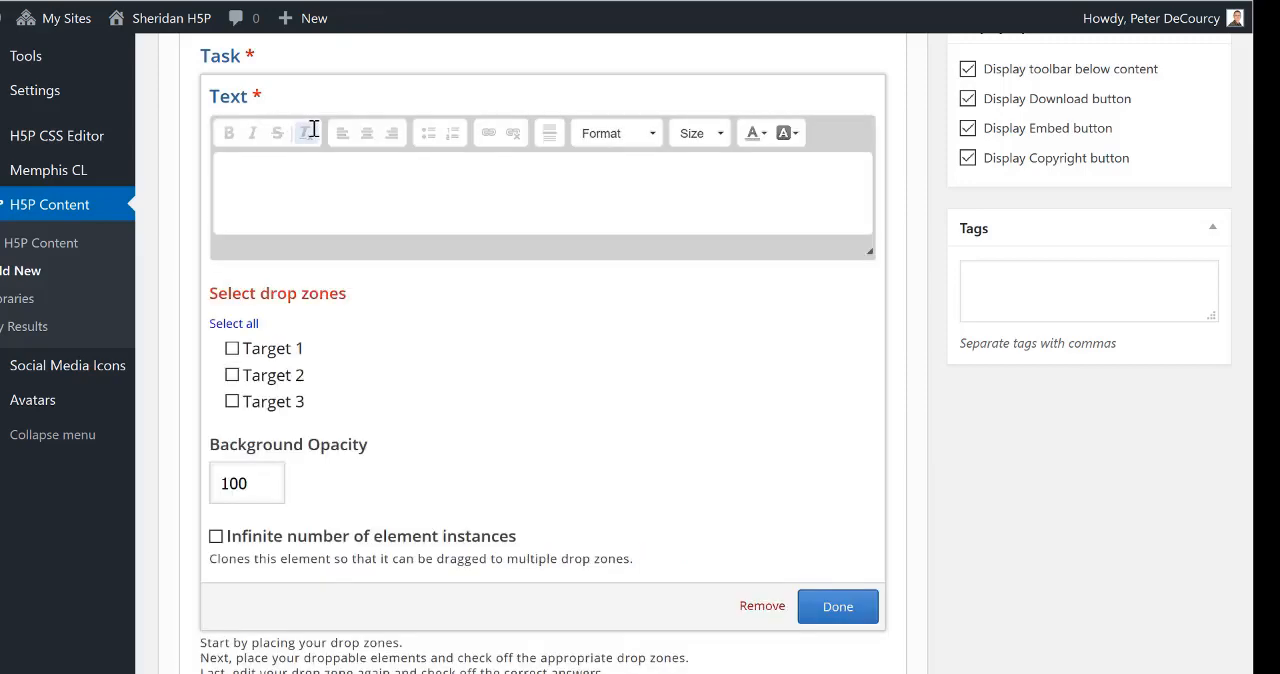
text(Text 1)
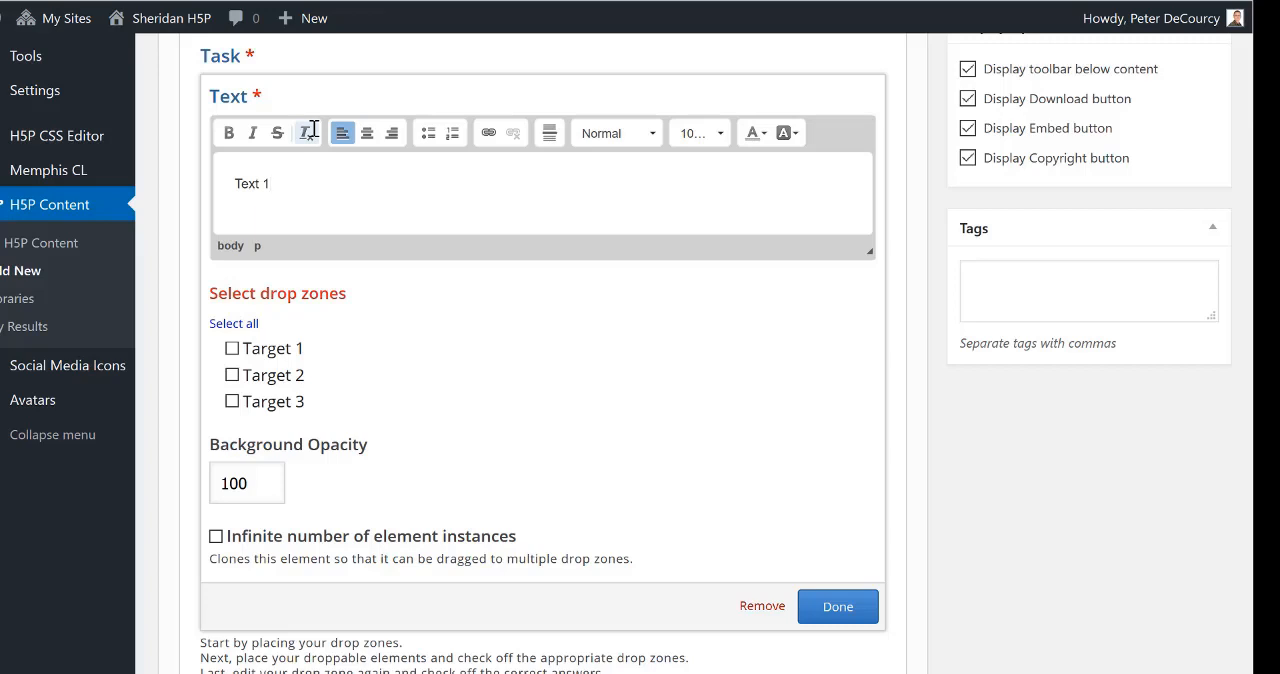
click(222, 326)
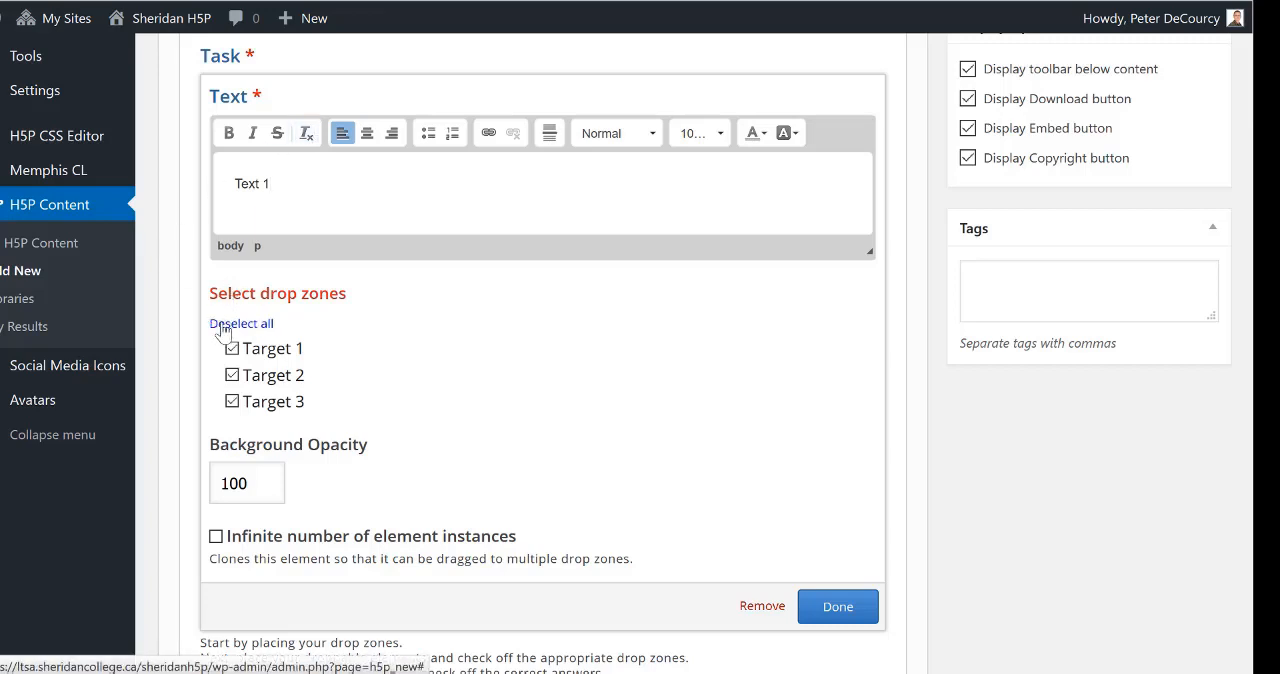
click(840, 610)
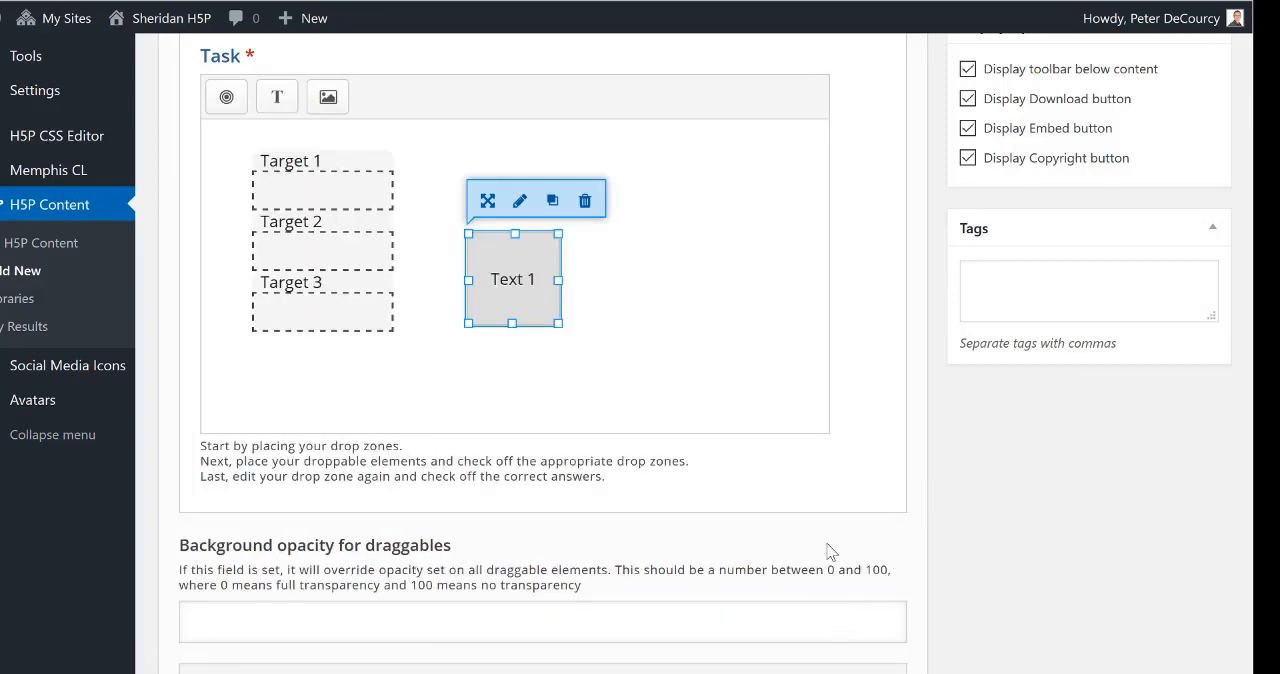
Step: Reshape the Text 1 element into a short, wide box narrower than Target 1 and place it level with that zone at position 350, 50
drag(556, 321, 596, 258)
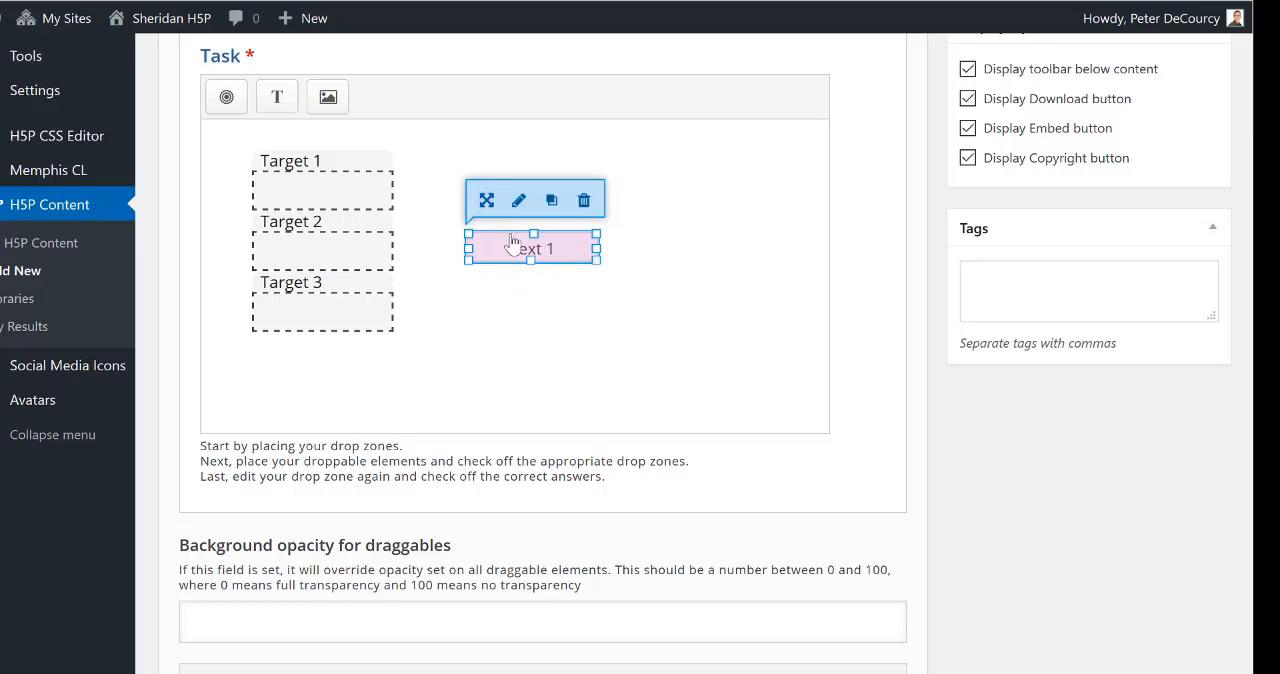
drag(503, 246, 588, 187)
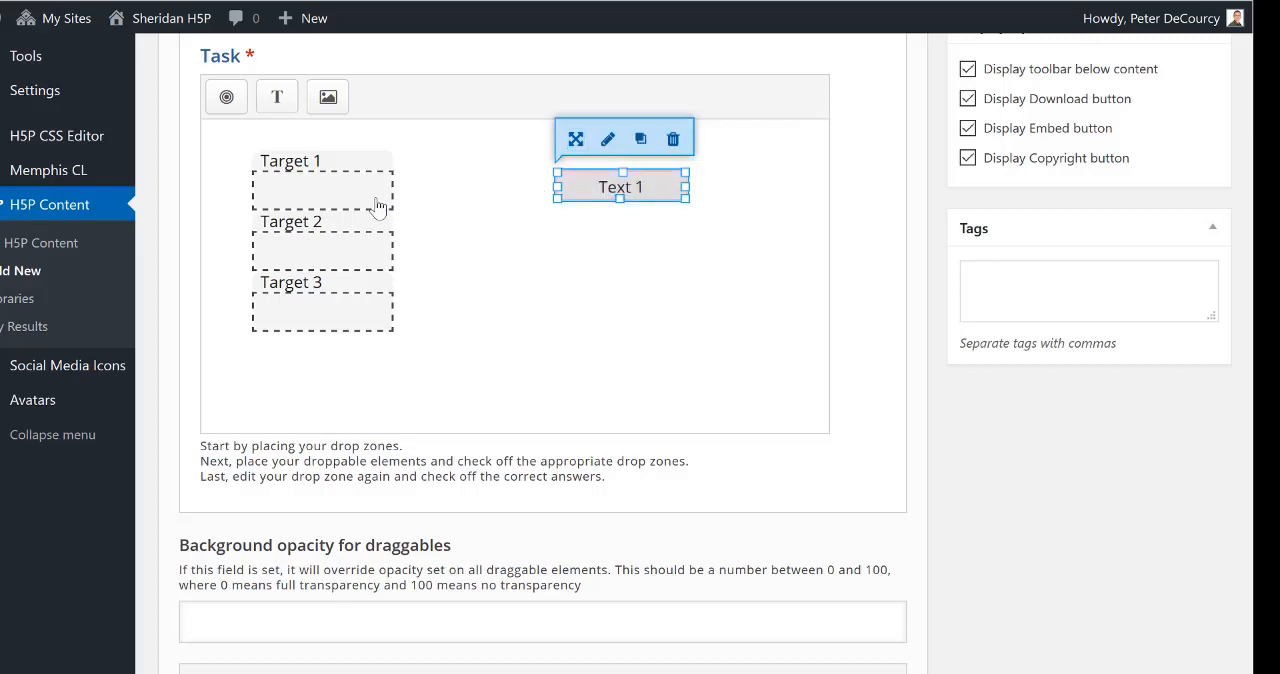
drag(366, 202, 362, 203)
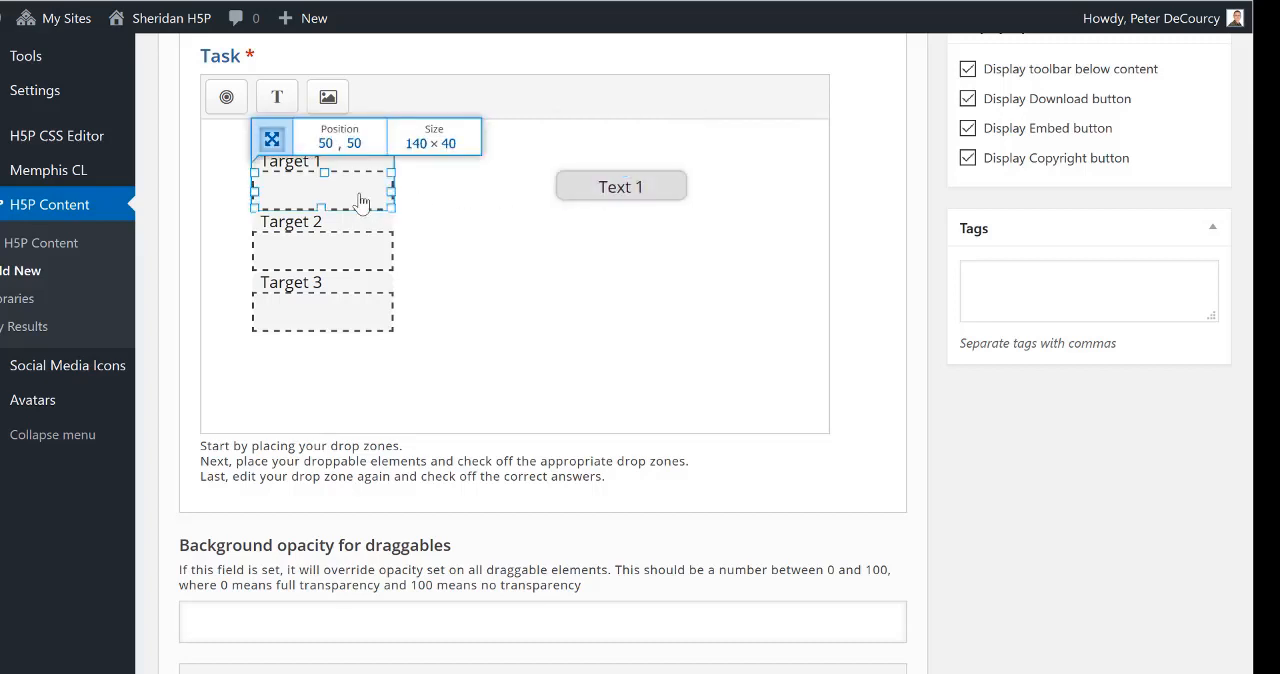
click(617, 193)
drag(617, 193, 620, 195)
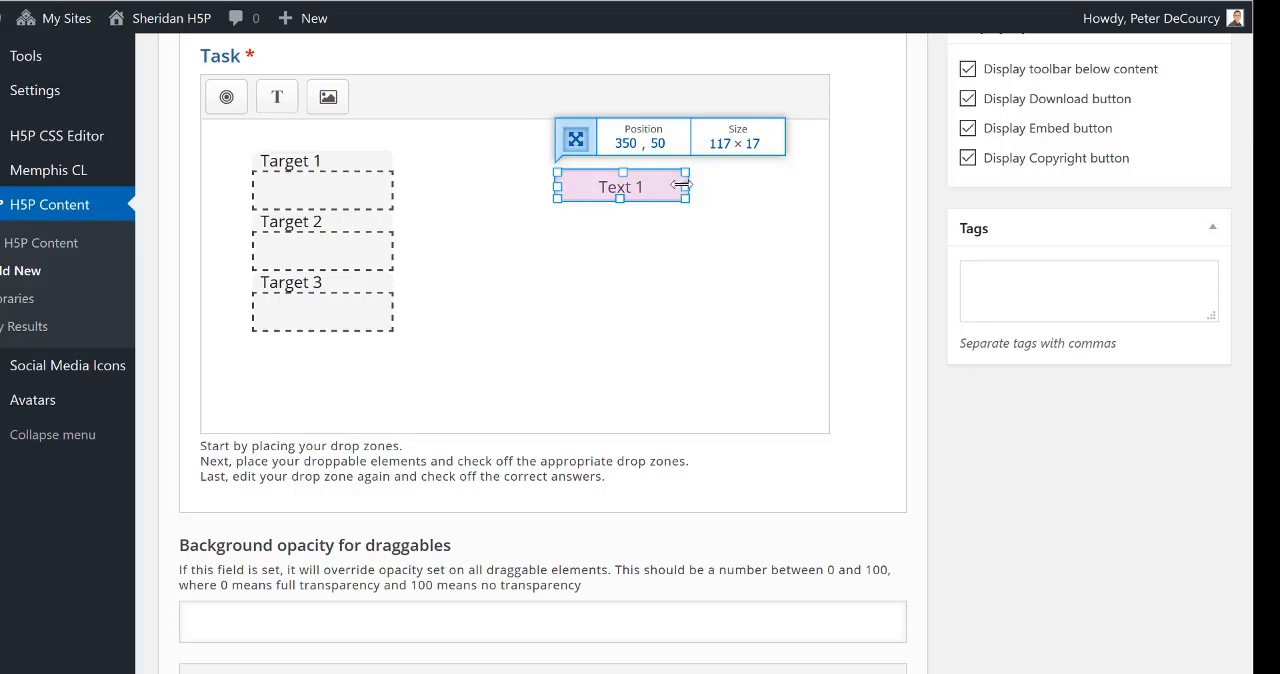
drag(681, 185, 676, 184)
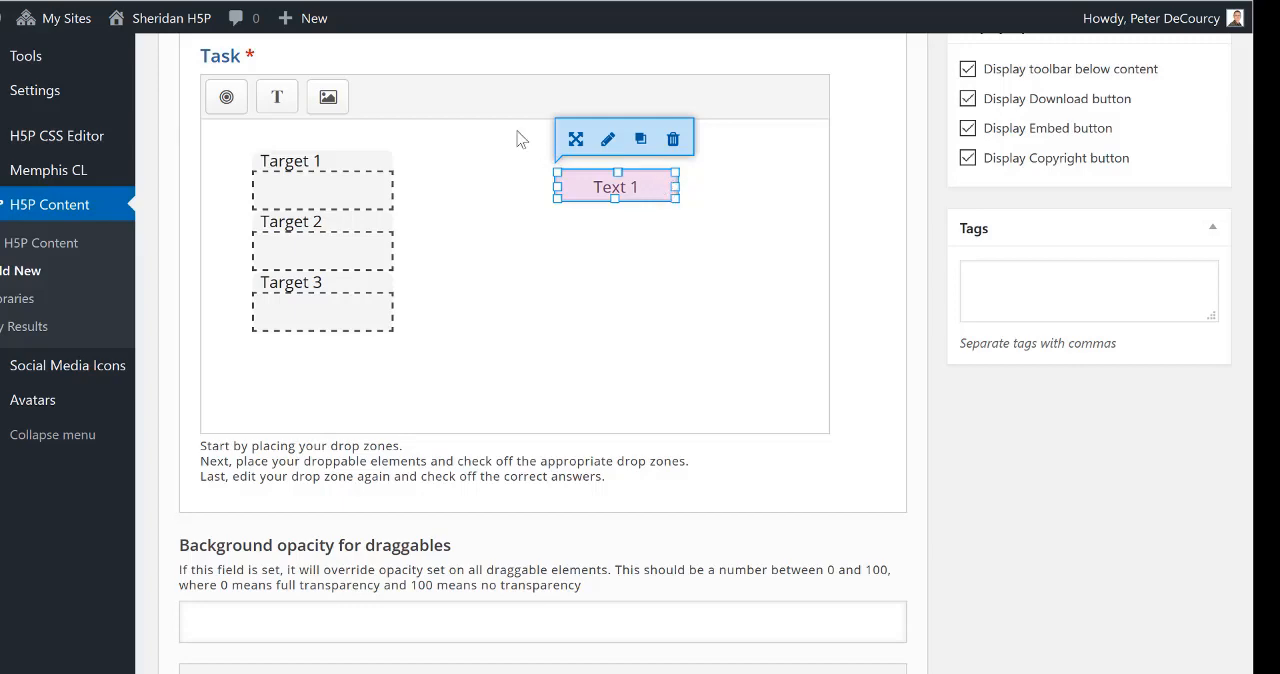
Step: Add a draggable text element reading "Text 2" with all three drop zones selected
click(277, 96)
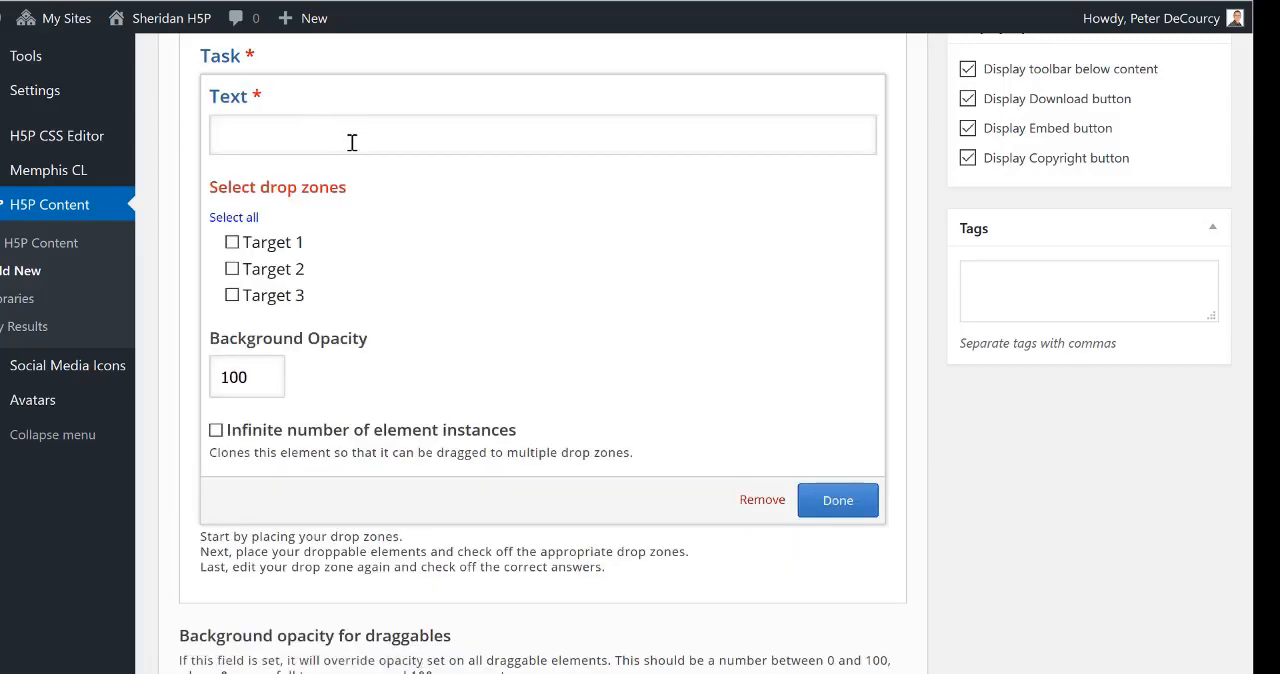
click(351, 140)
text(Text )
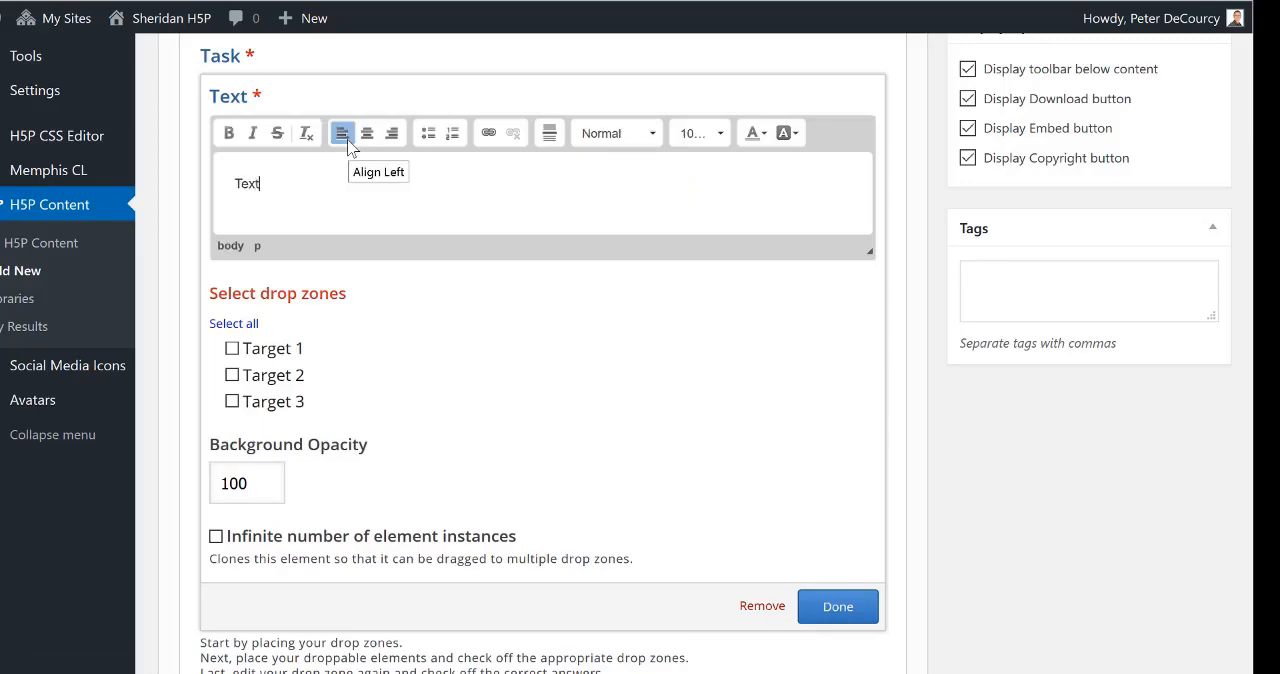
text(2)
click(248, 324)
click(838, 606)
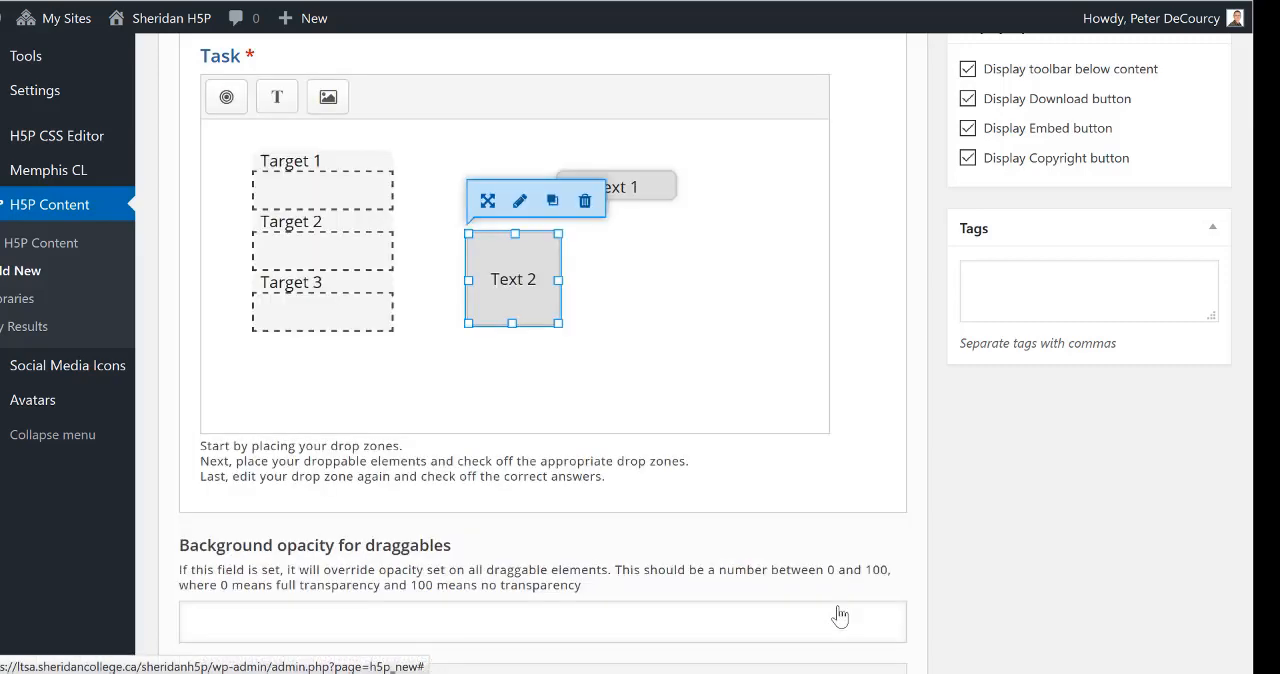
Step: Resize the Text 2 element to about 107 × 17, place it below Text 1 at position 350, 110, and check its alignment with Target 2
drag(559, 323, 594, 268)
drag(505, 255, 591, 249)
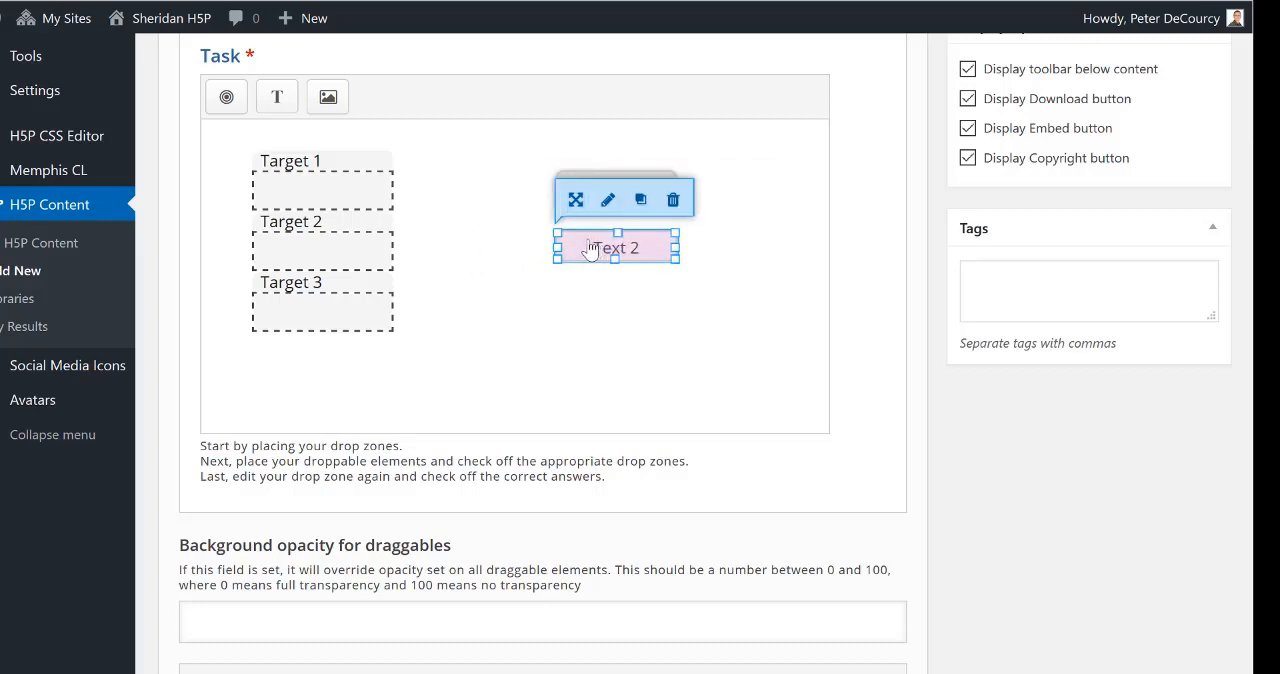
click(348, 260)
click(344, 258)
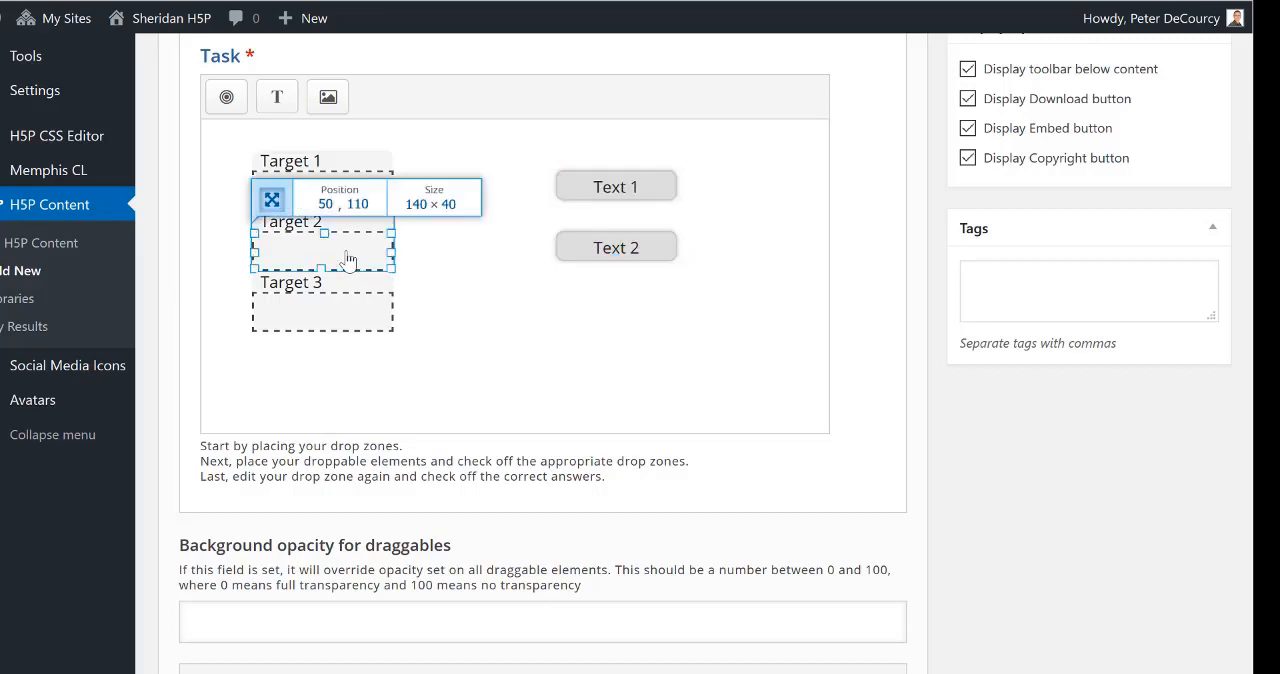
click(646, 249)
click(641, 253)
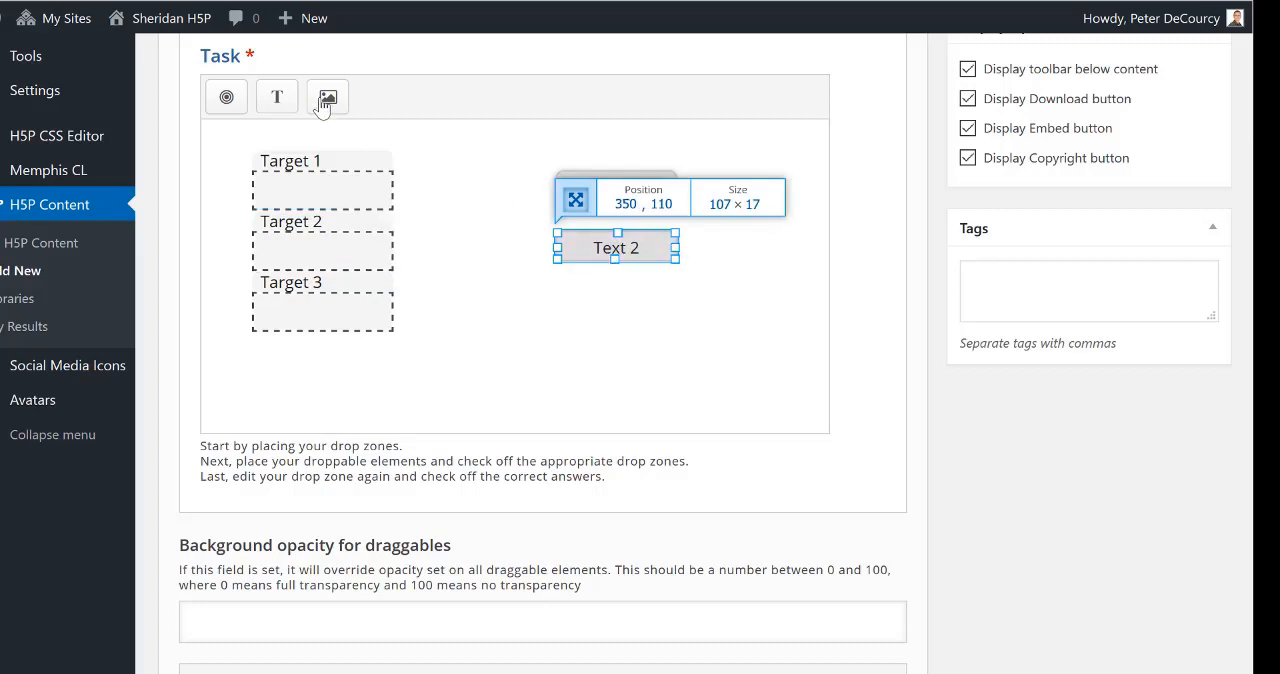
Step: Add a draggable "Text 3" element for all three drop zones, placed below Text 2 and resized to match it
click(279, 97)
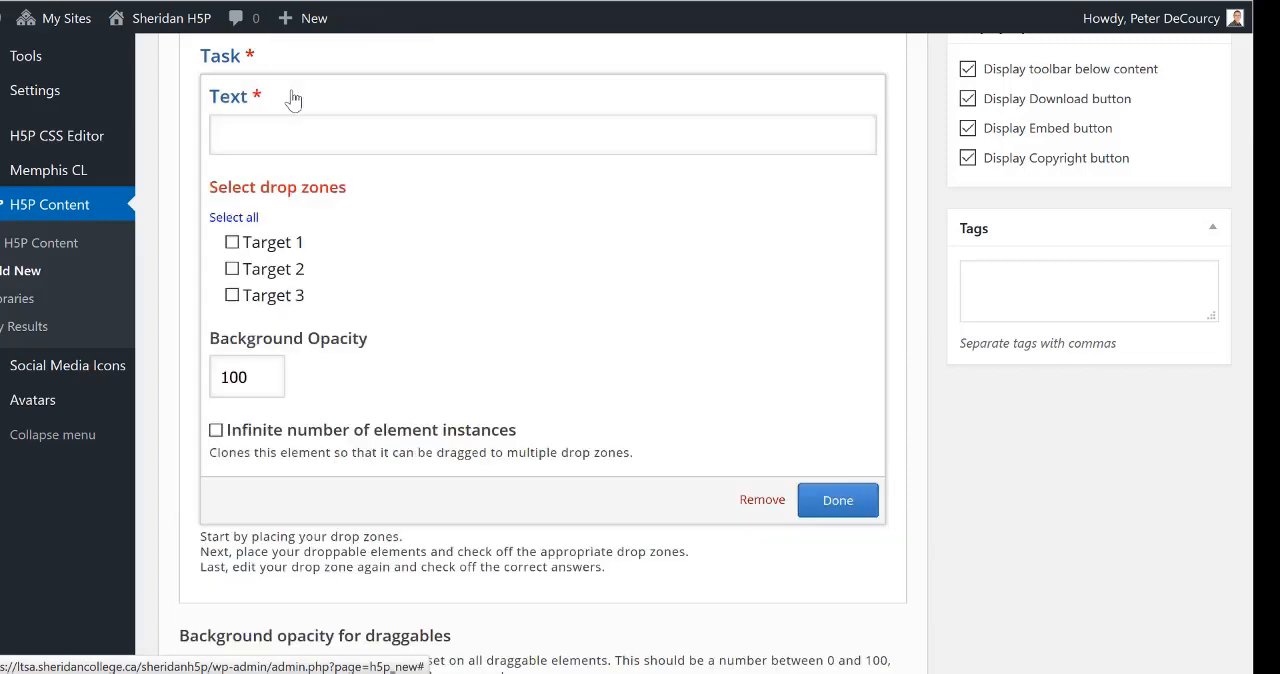
click(491, 133)
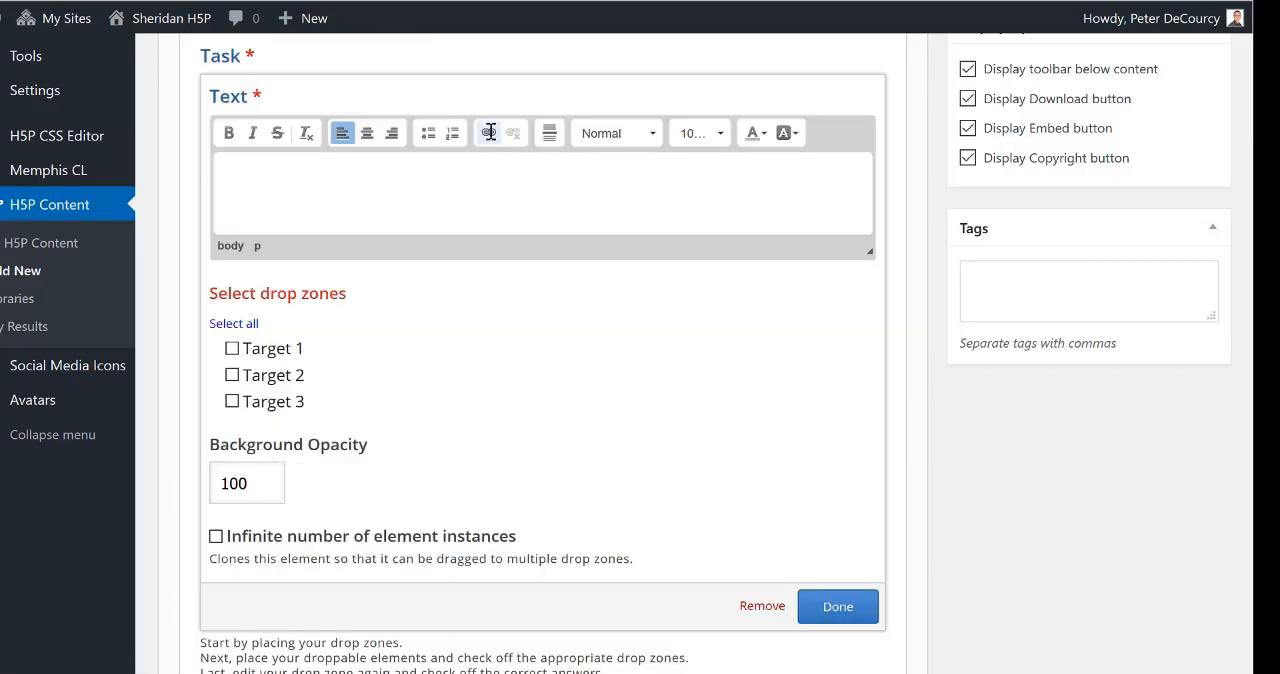
text(Text 3)
click(222, 323)
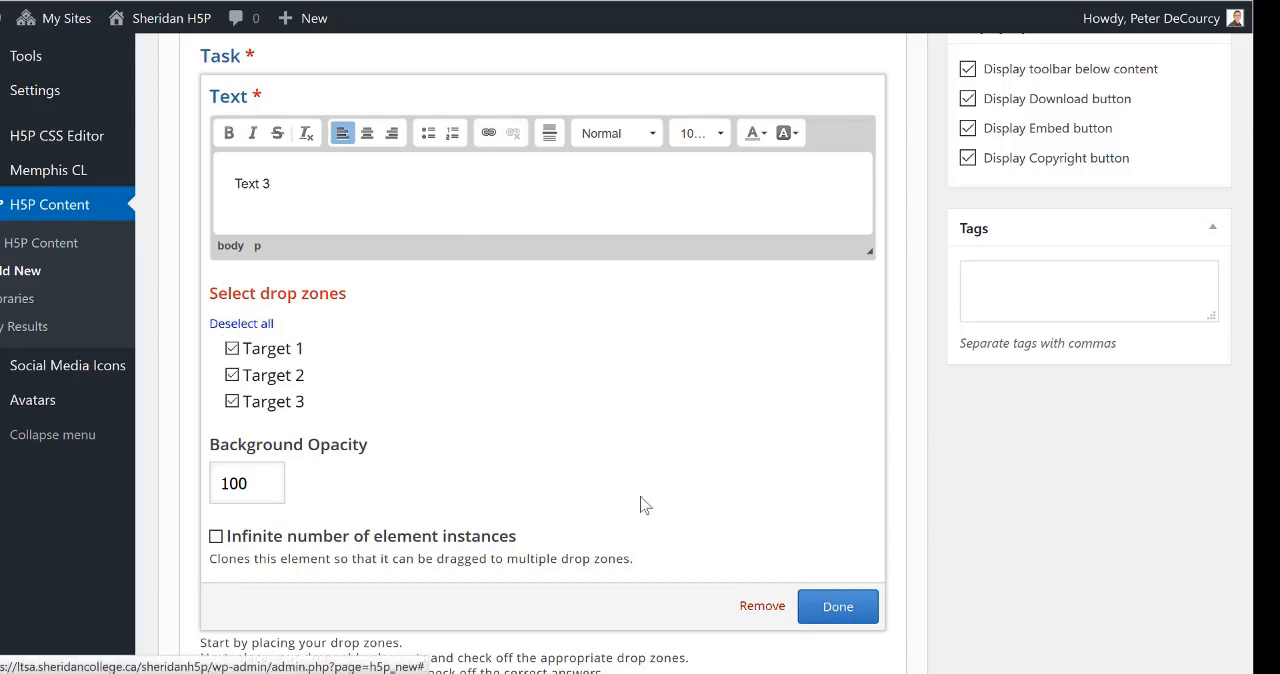
click(840, 606)
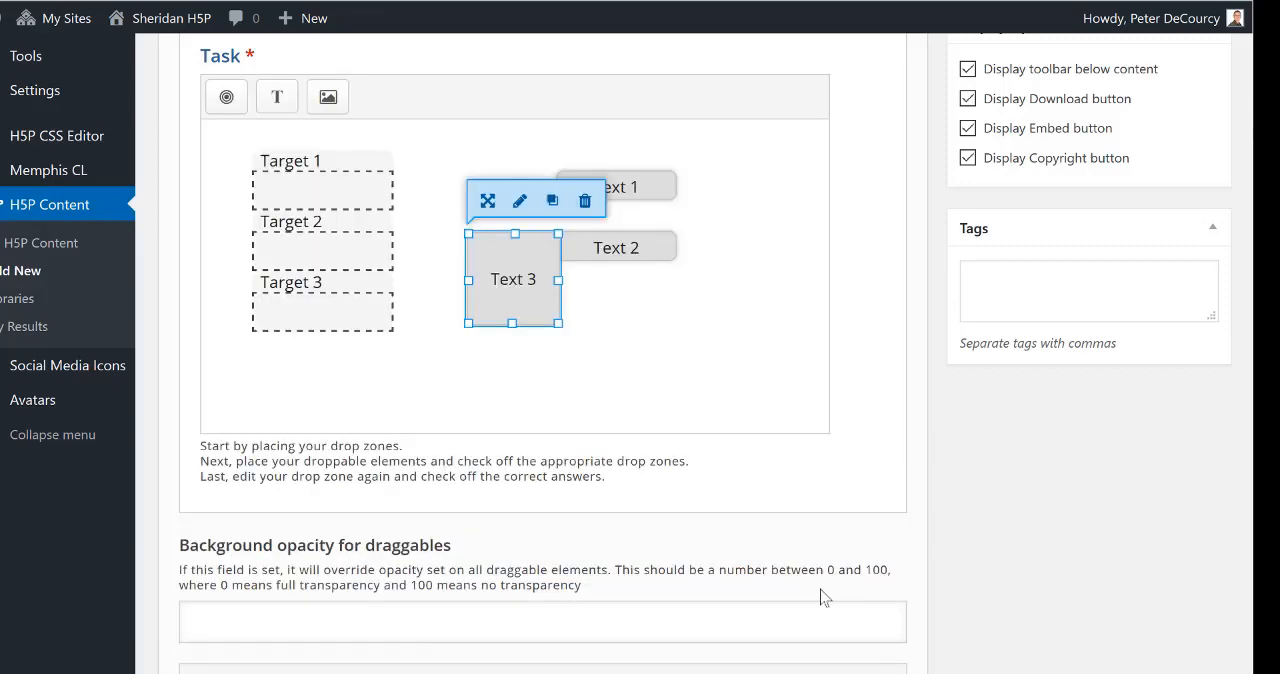
drag(521, 280, 612, 342)
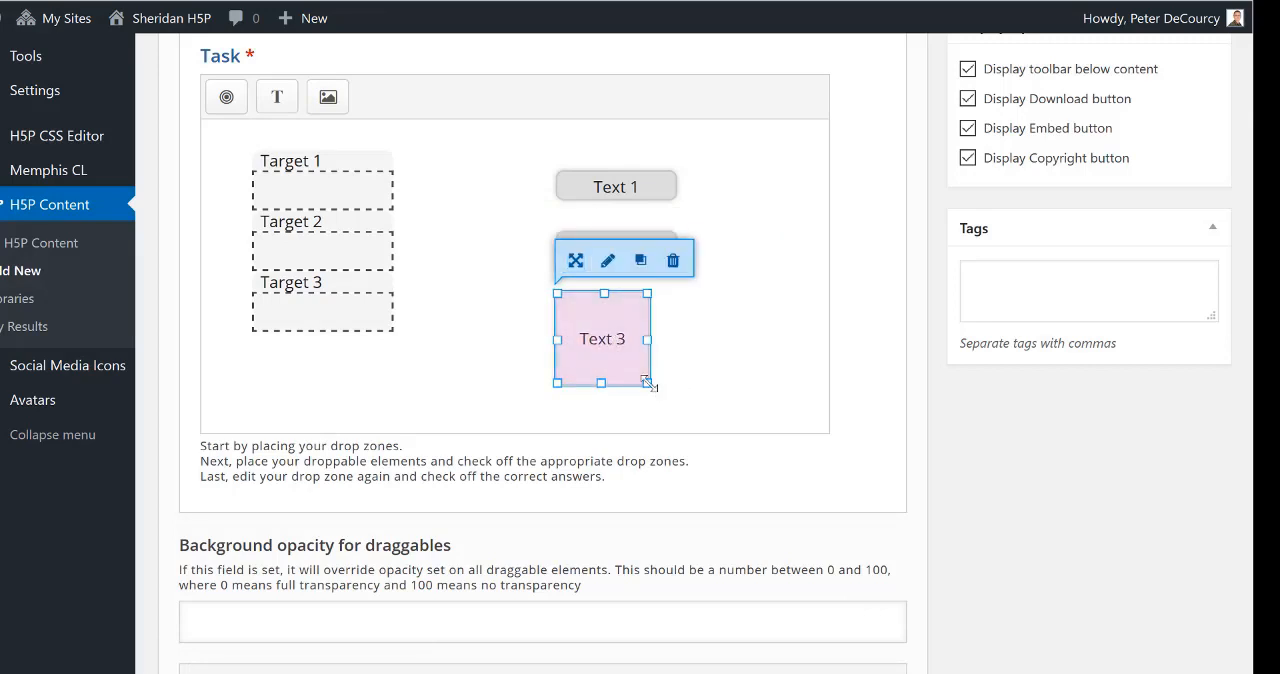
drag(646, 381, 676, 322)
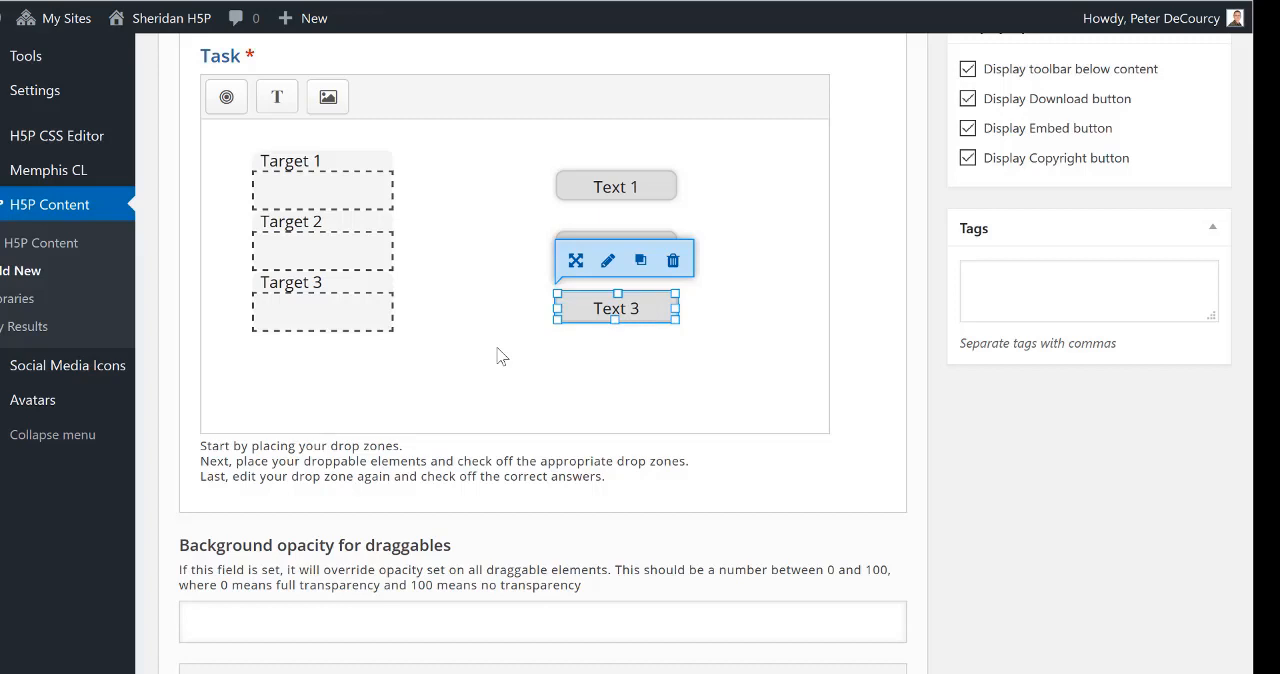
Step: Set Text 1 as the correct element for the Target 1 drop zone
click(327, 192)
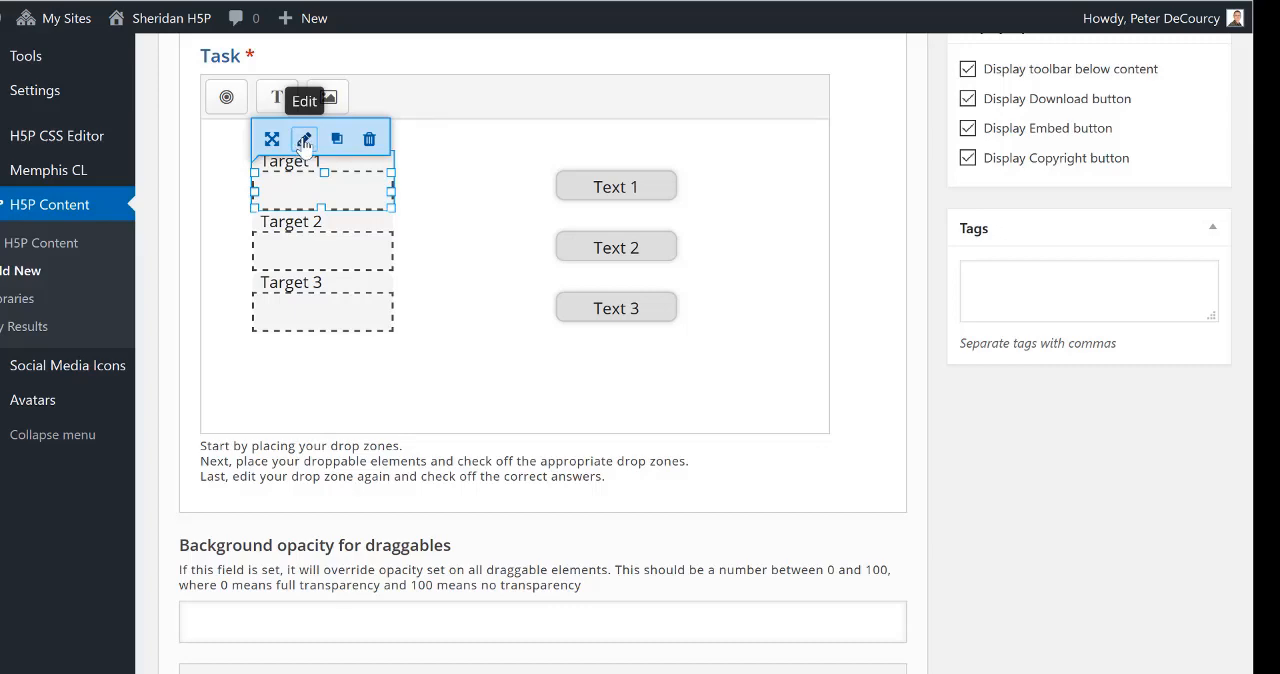
click(304, 140)
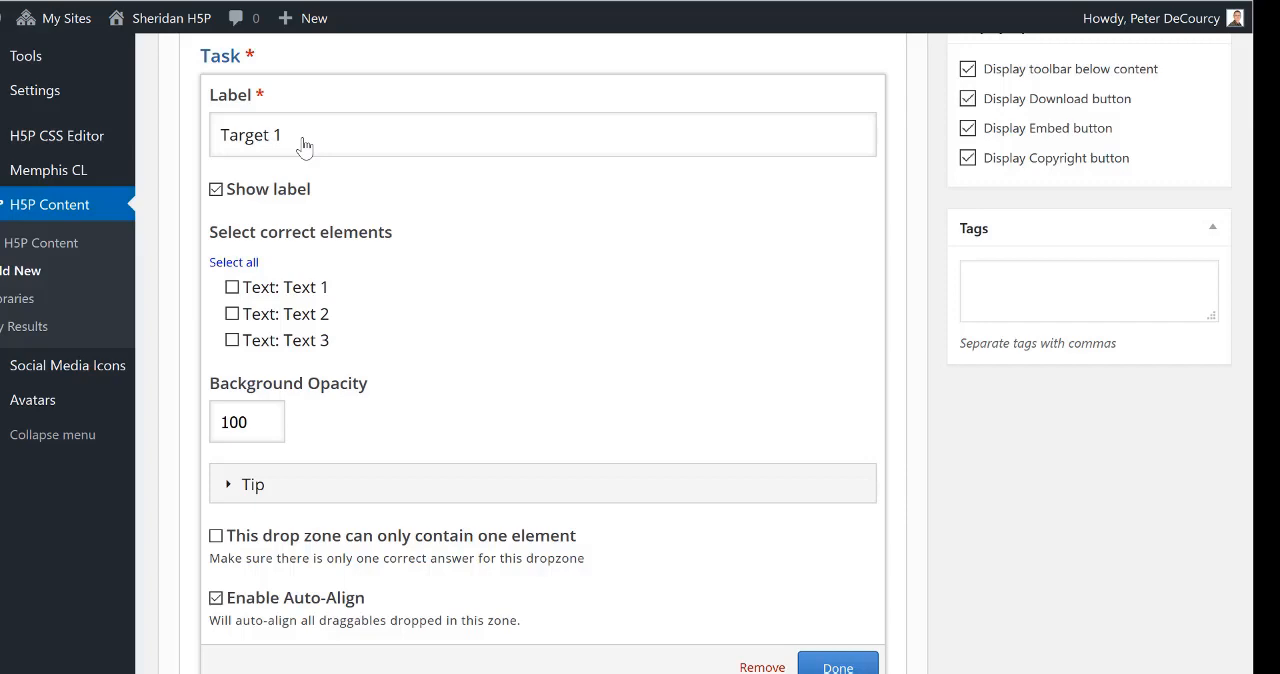
click(232, 287)
click(842, 666)
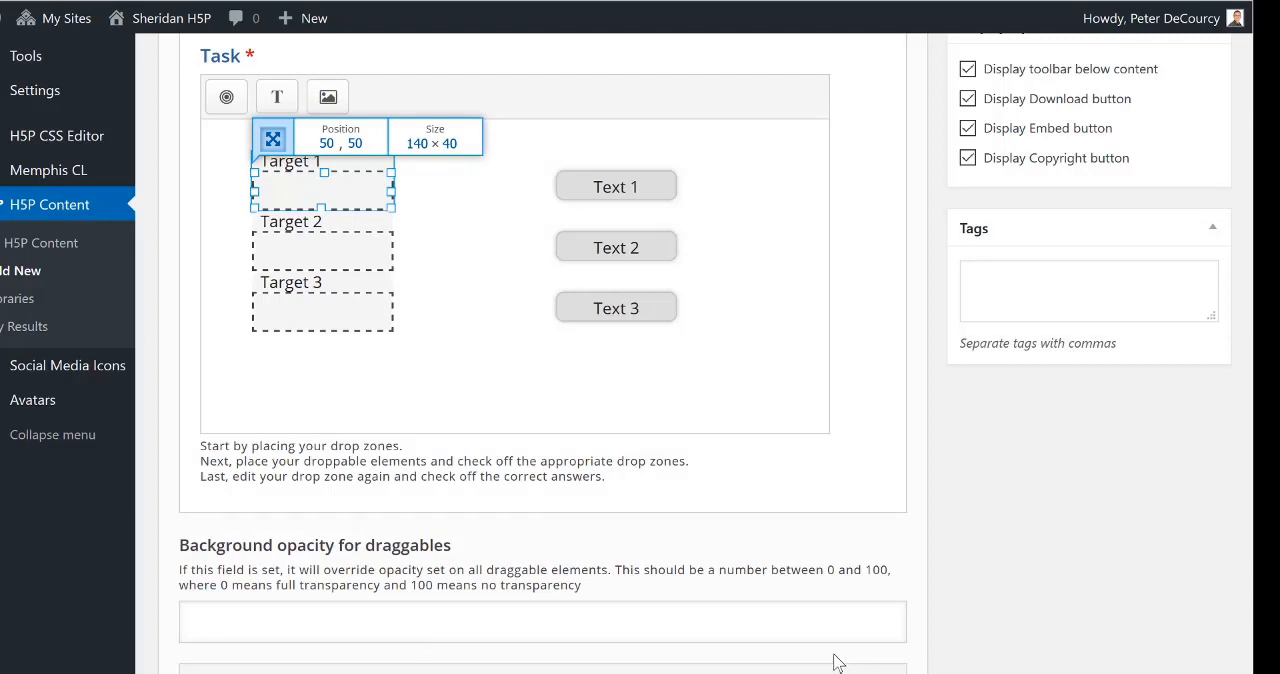
Step: Set Text 2 as the correct element for the Target 2 drop zone
click(335, 255)
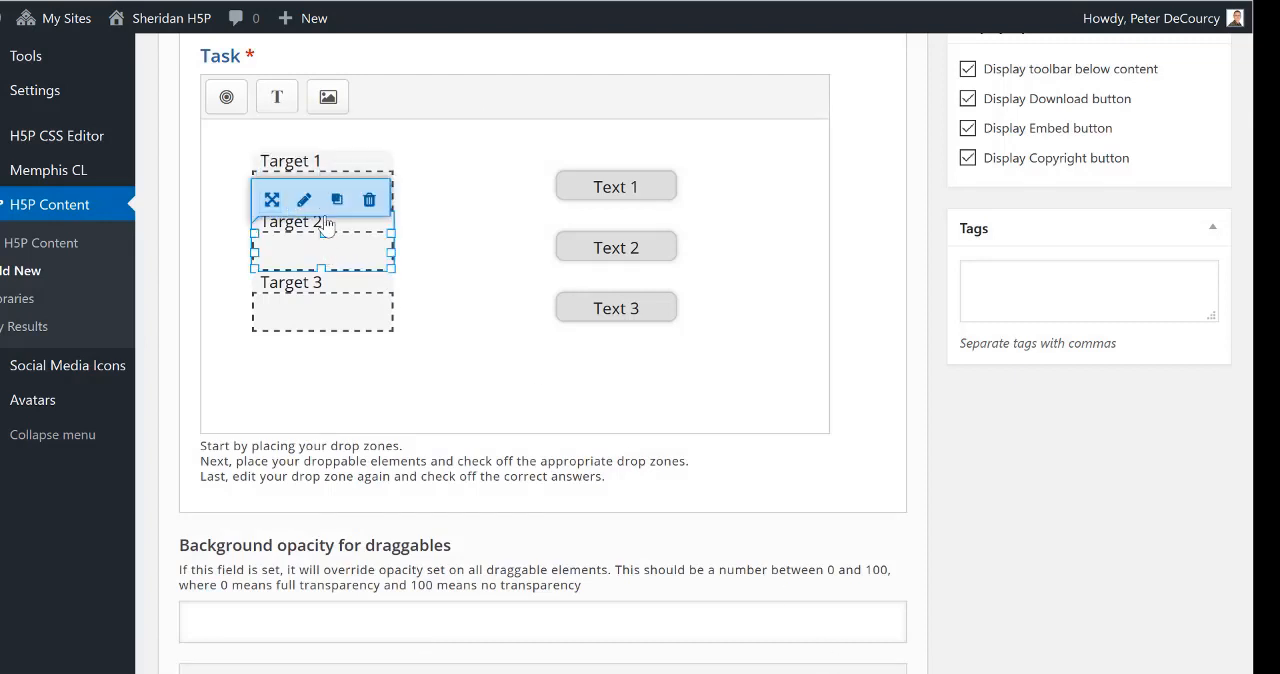
click(305, 200)
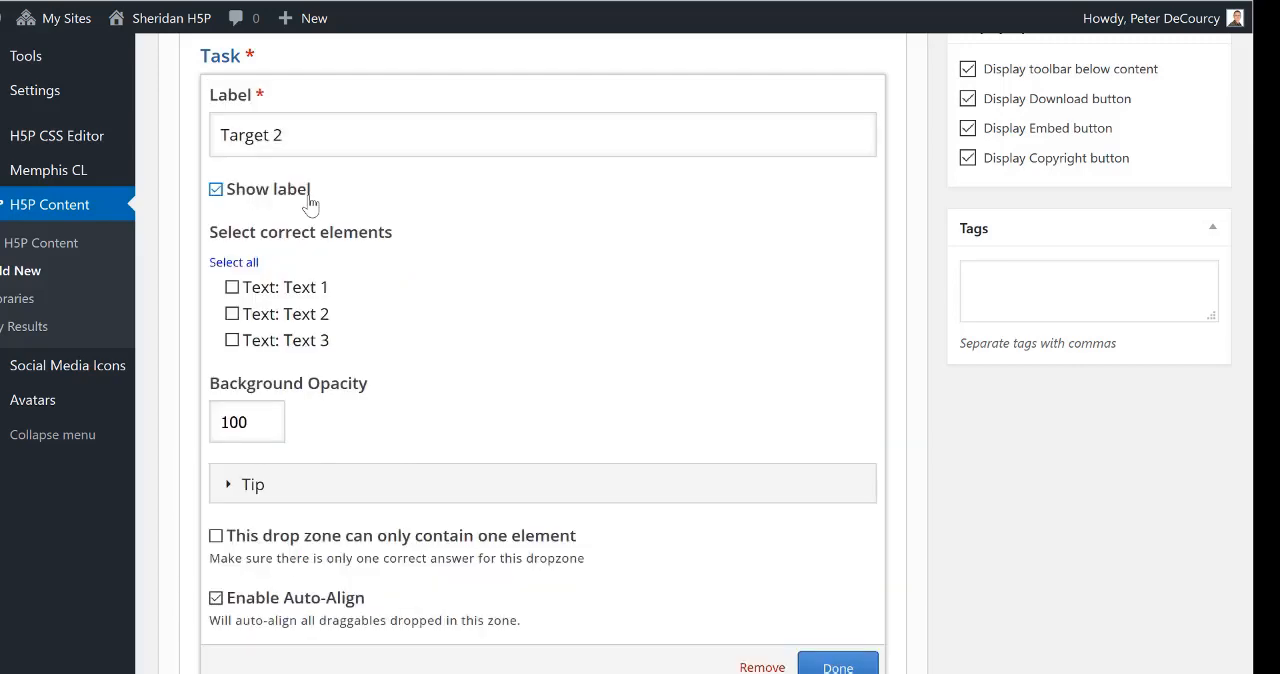
click(232, 314)
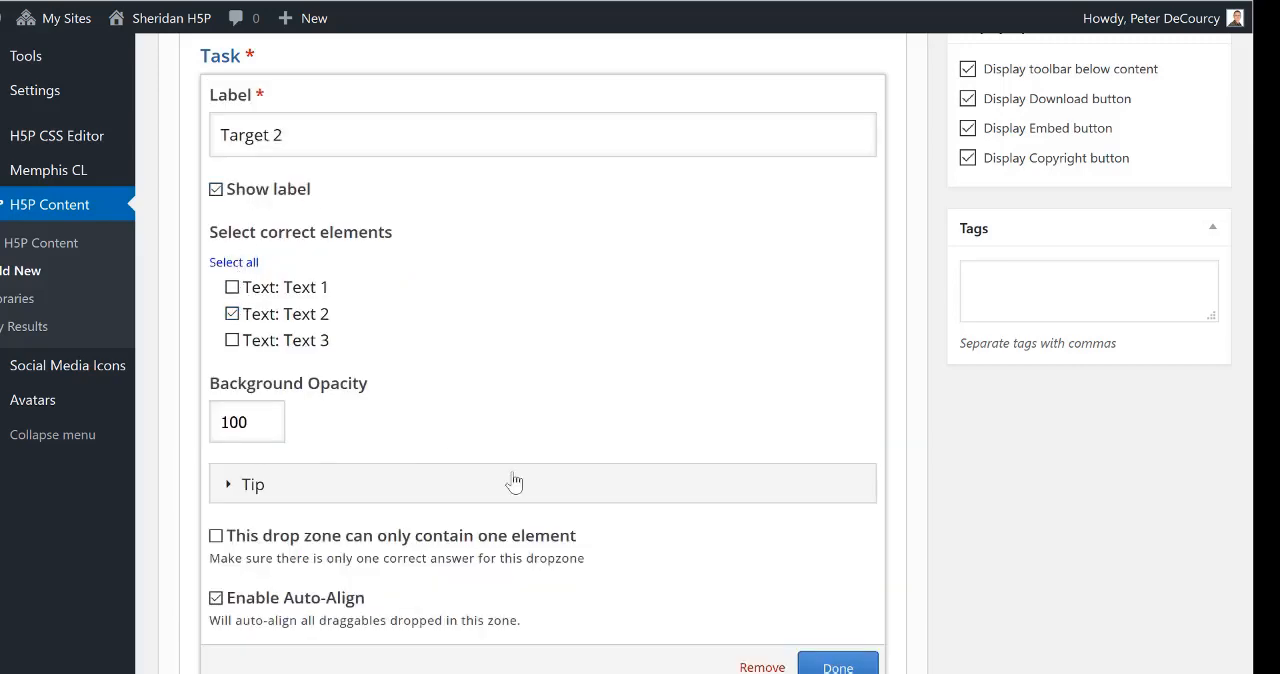
click(835, 665)
Step: Set Text 3 as the correct element for the Target 3 drop zone
click(308, 312)
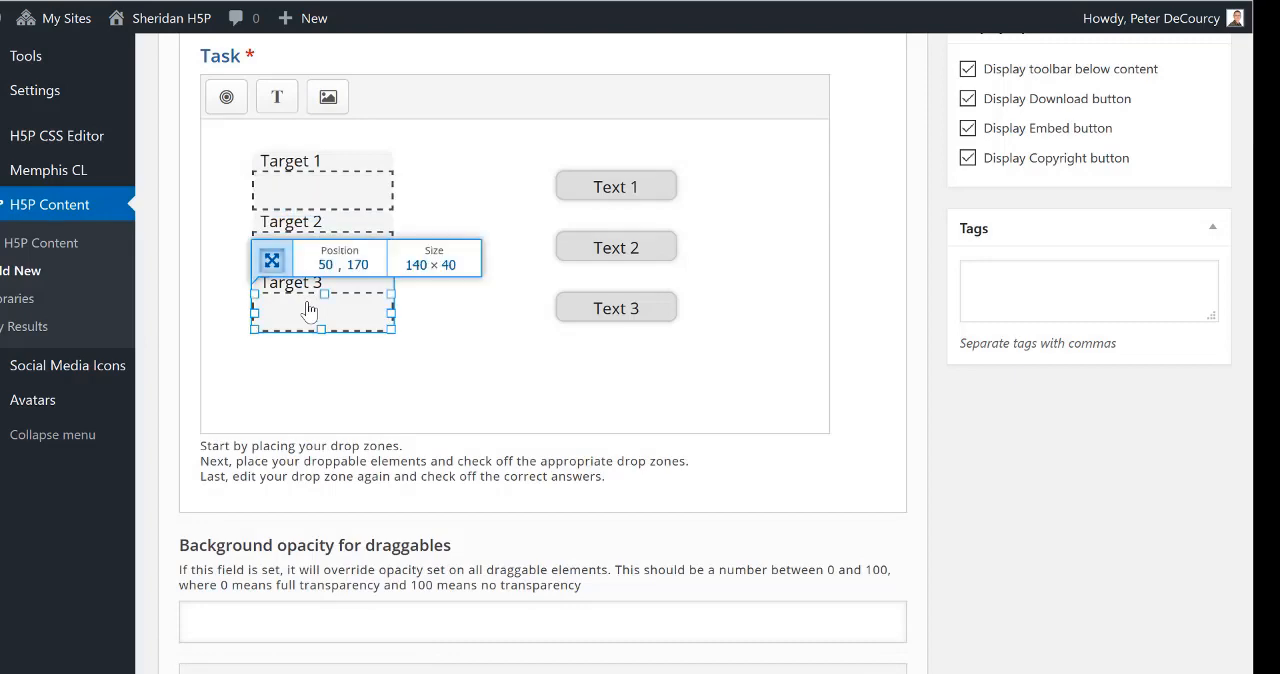
click(303, 264)
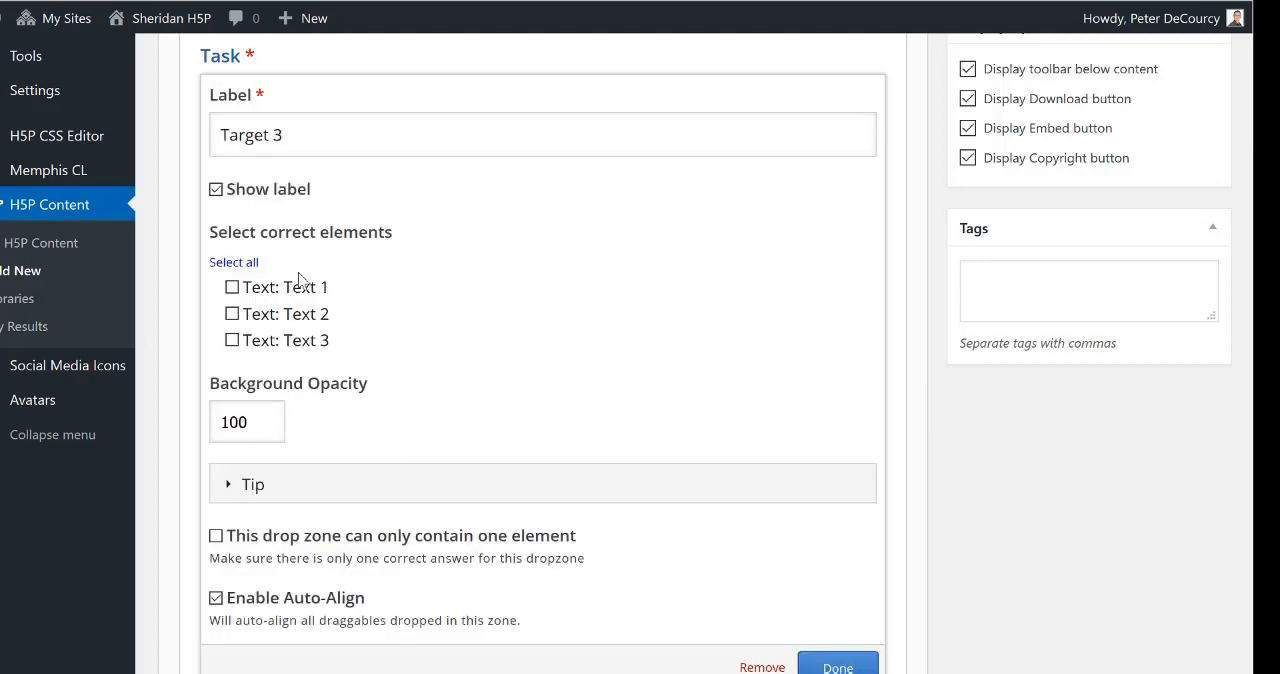
click(232, 340)
click(858, 668)
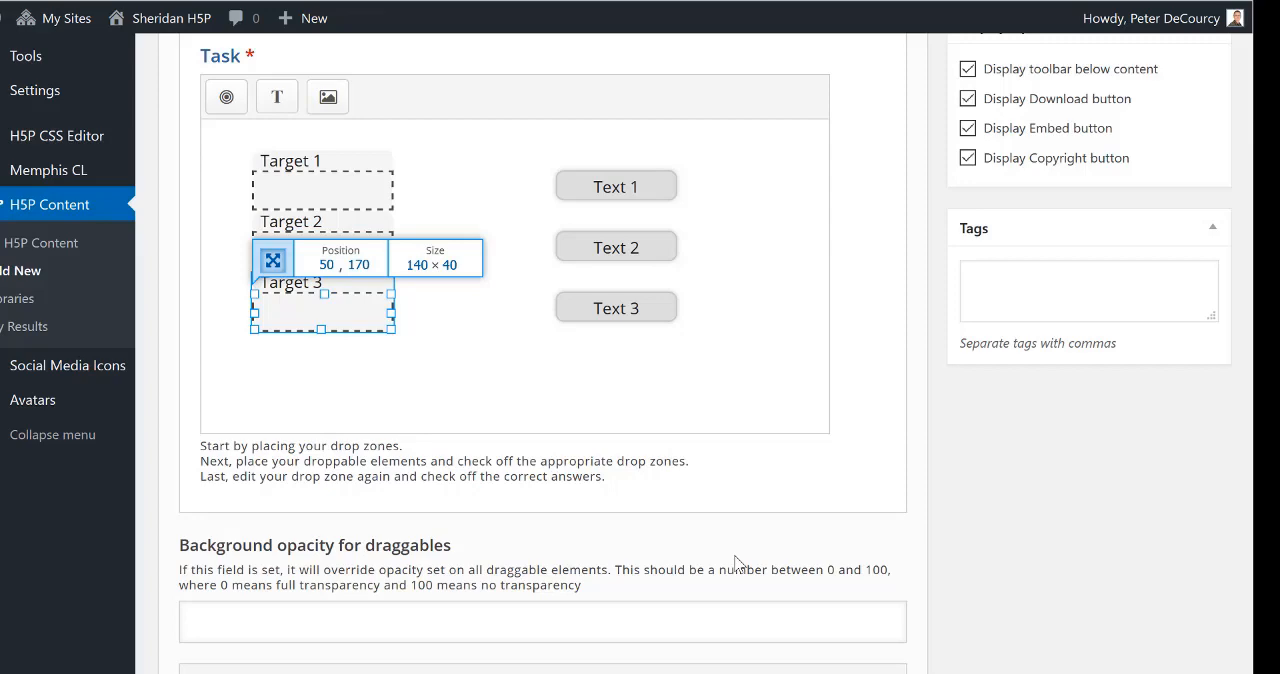
Step: Tag the activity with "CTL, Sample" and create it
scroll(735, 562, up, 3)
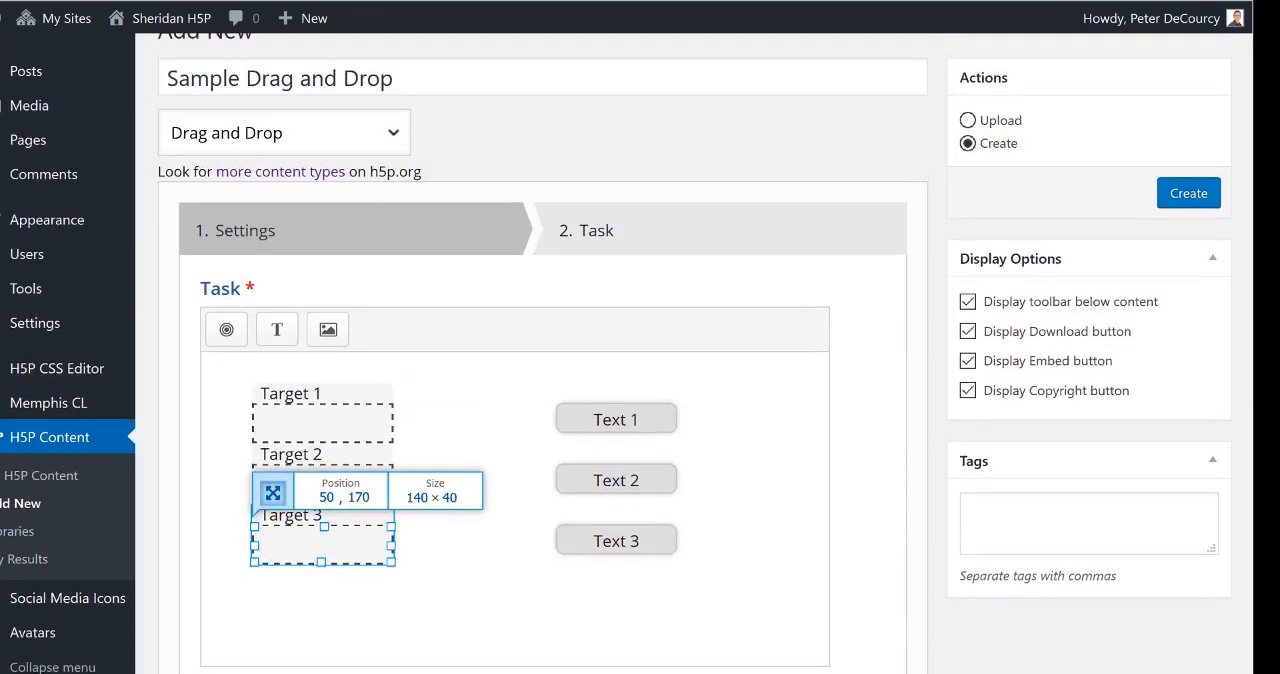
click(1013, 519)
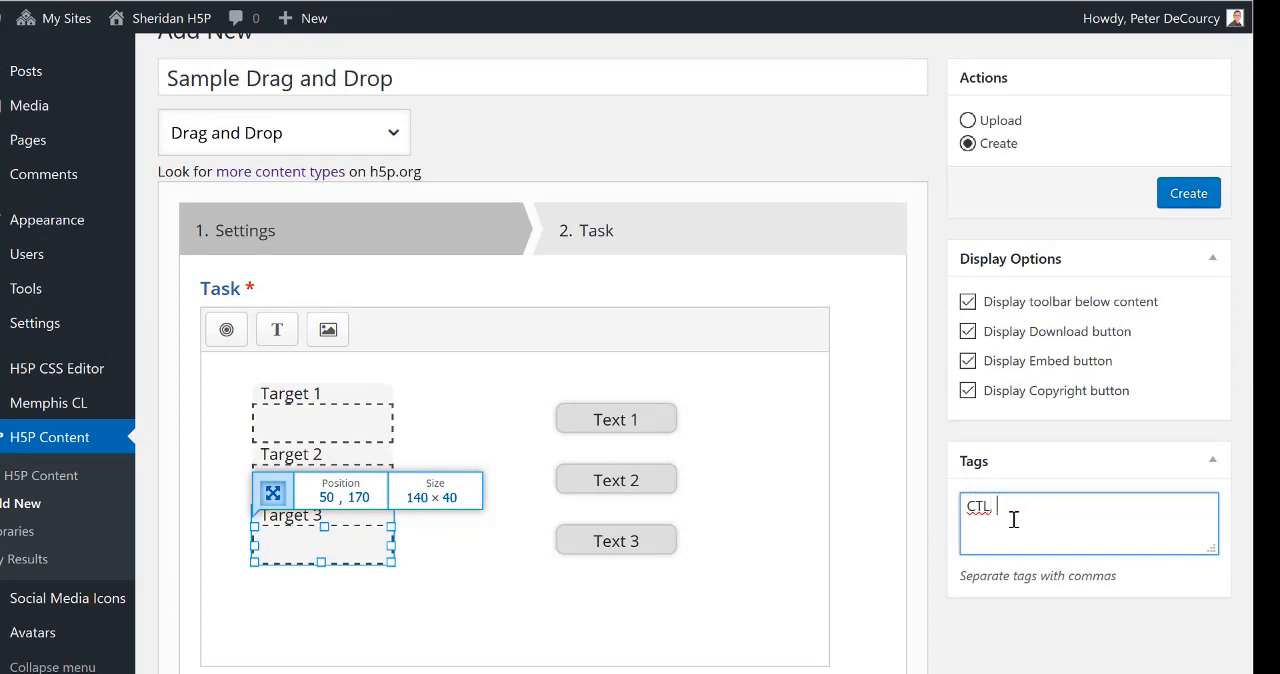
text(CTL, Sample)
click(1188, 196)
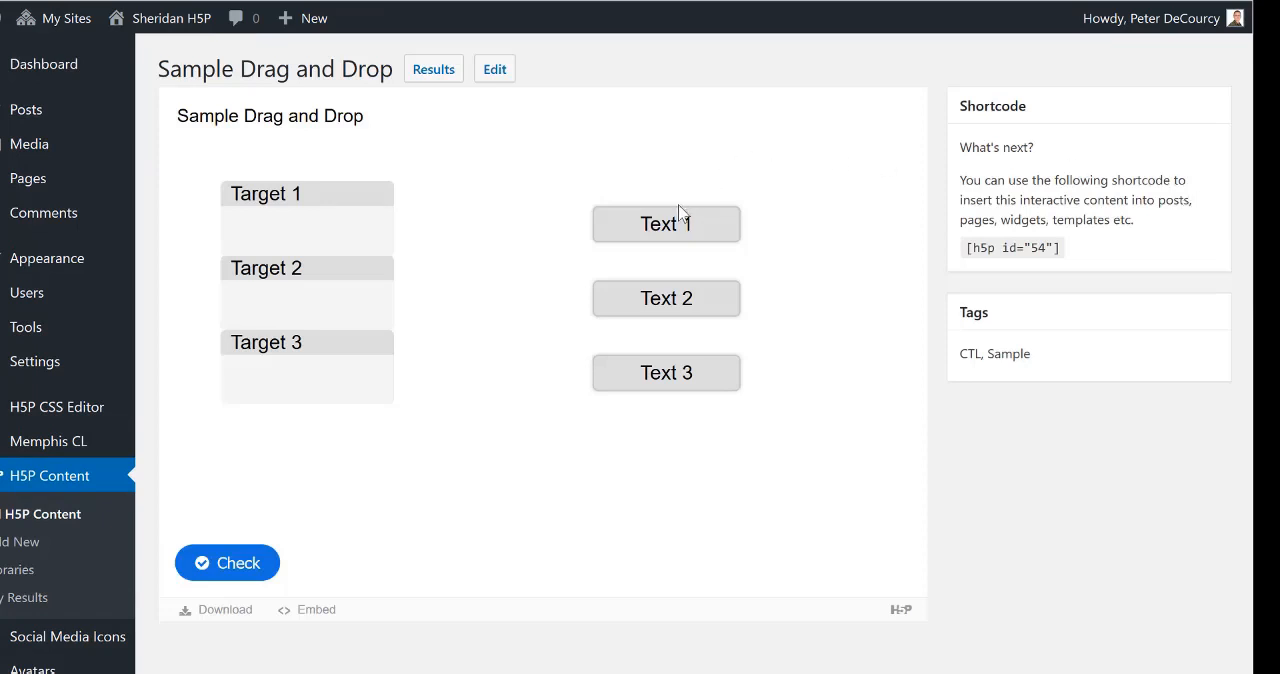
Step: Try out the created activity by placing Text 1 in Target 1 and Text 2 in Target 2
drag(668, 226, 318, 241)
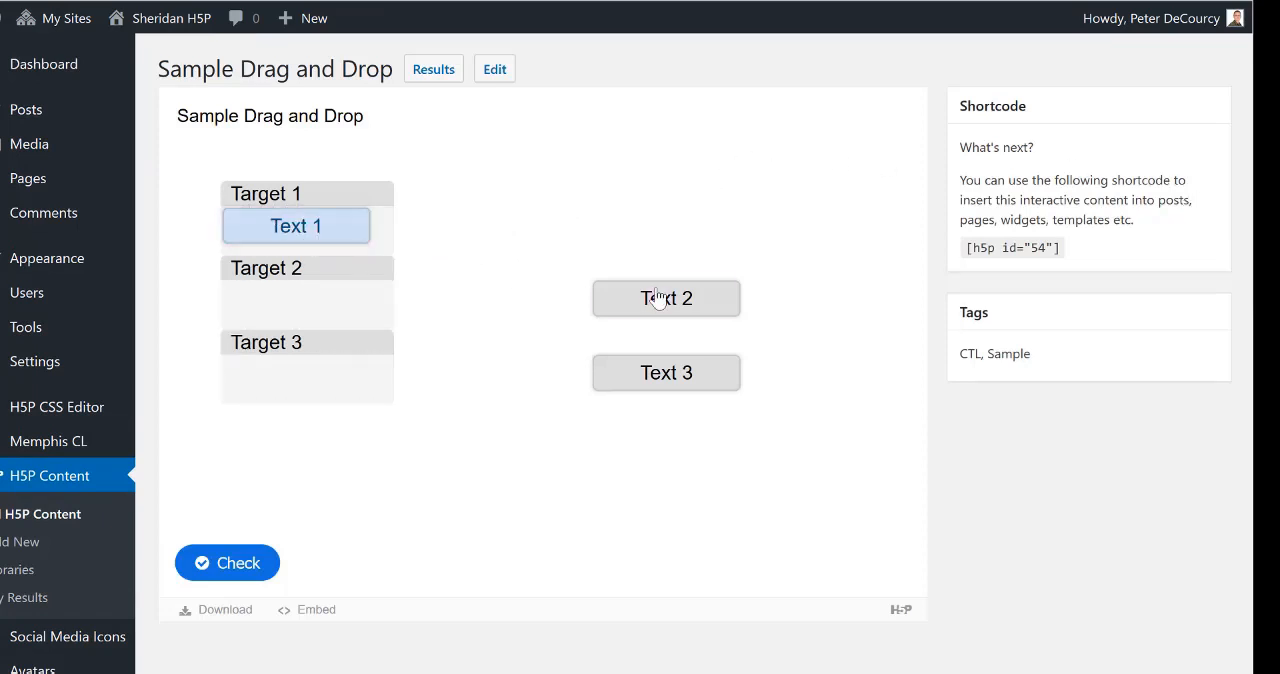
drag(651, 294, 303, 300)
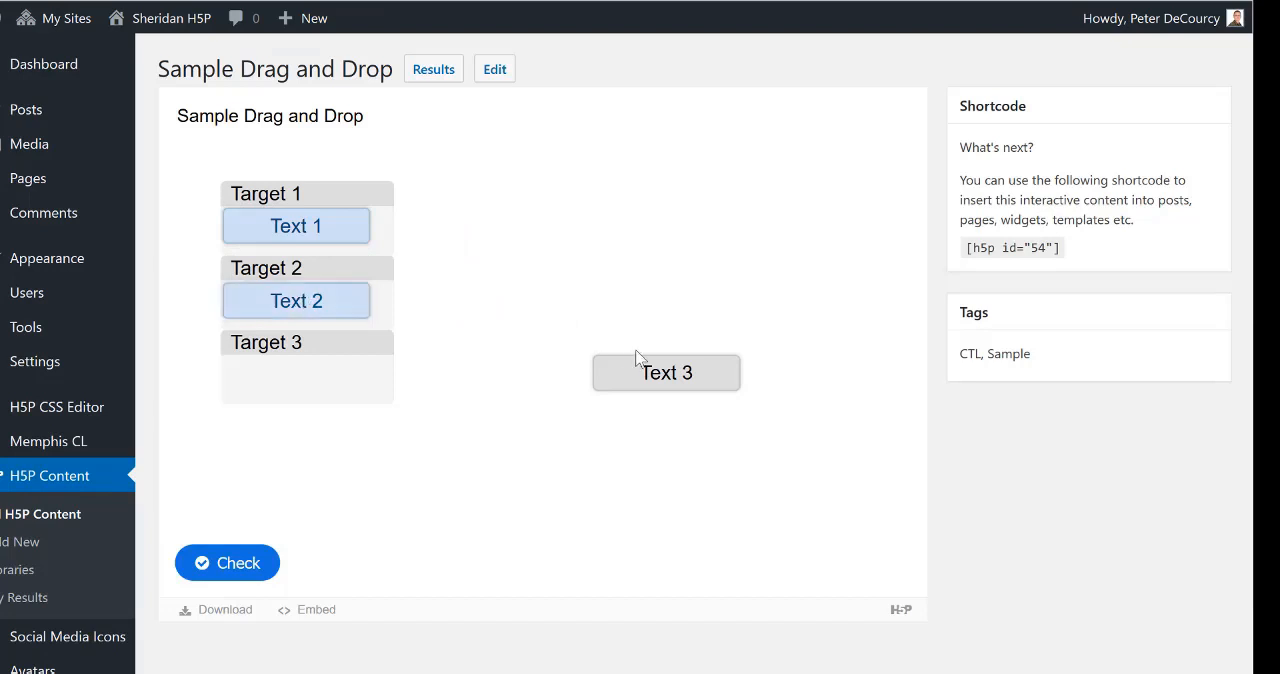